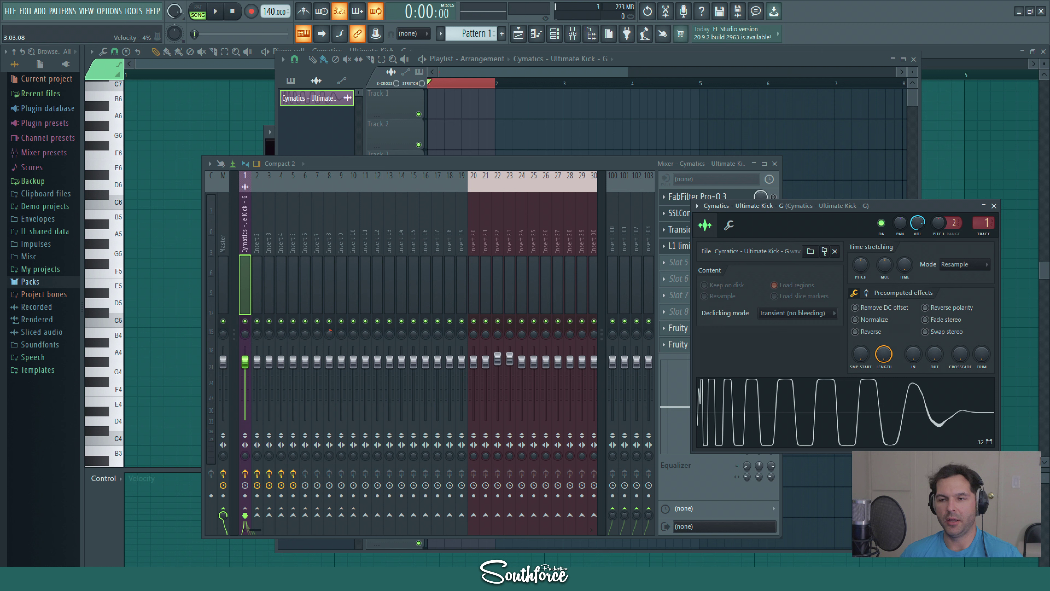
- Move the kick's channel window over the mixer and audition the kick sample several times
{"action": "left_click_drag", "start_coordinate": [830, 209], "coordinate": [722, 224]}
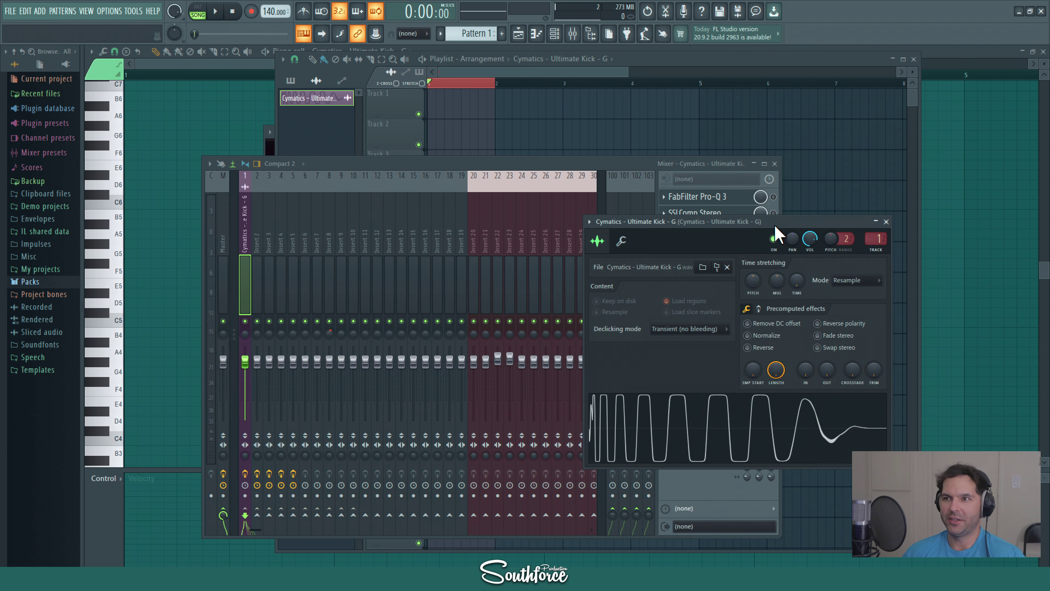
{"action": "left_click_drag", "start_coordinate": [777, 237], "coordinate": [589, 202]}
{"action": "left_click", "coordinate": [520, 403]}
{"action": "left_click", "coordinate": [520, 388]}
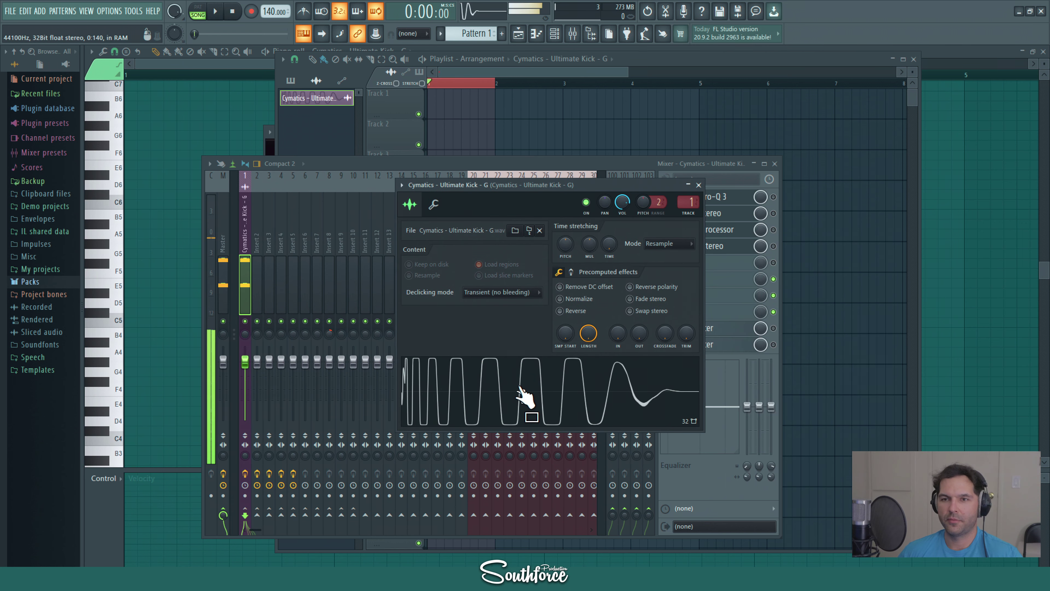
{"action": "left_click", "coordinate": [520, 389]}
{"action": "left_click", "coordinate": [520, 389]}
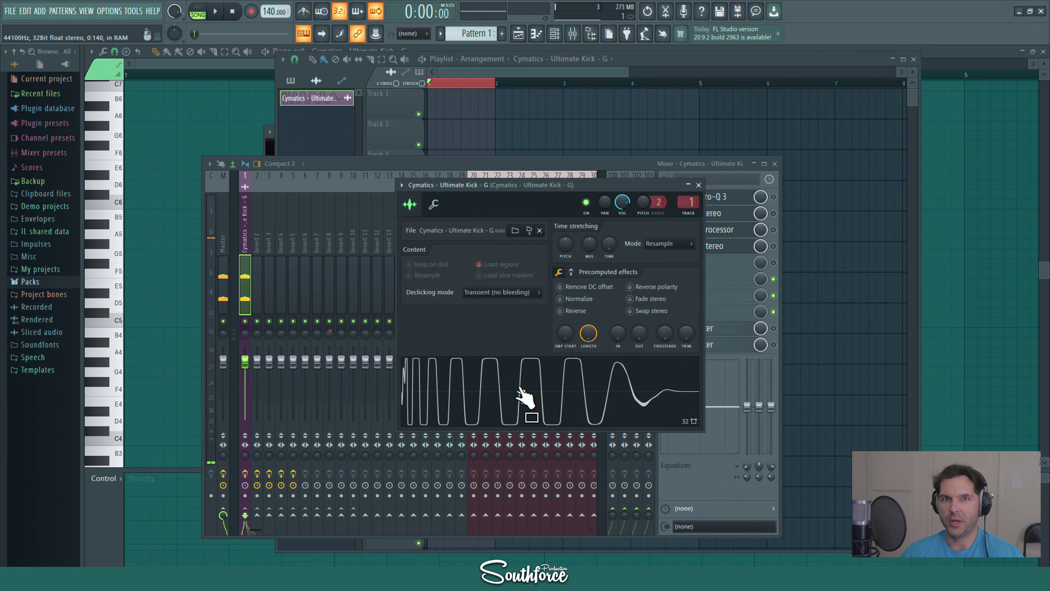
{"action": "left_click", "coordinate": [521, 396]}
- Shift the channel window further right and reposition the mixer, previewing the kick again
{"action": "left_click_drag", "start_coordinate": [524, 187], "coordinate": [696, 203]}
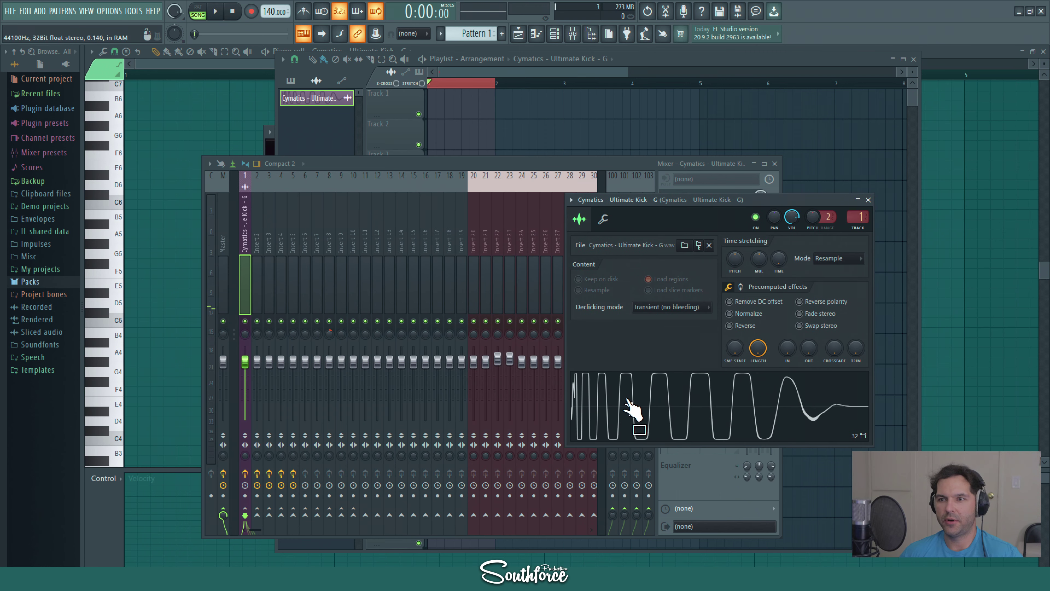
{"action": "left_click", "coordinate": [627, 416]}
{"action": "left_click", "coordinate": [423, 165]}
{"action": "left_click_drag", "start_coordinate": [422, 165], "coordinate": [534, 140]}
{"action": "left_click", "coordinate": [860, 124]}
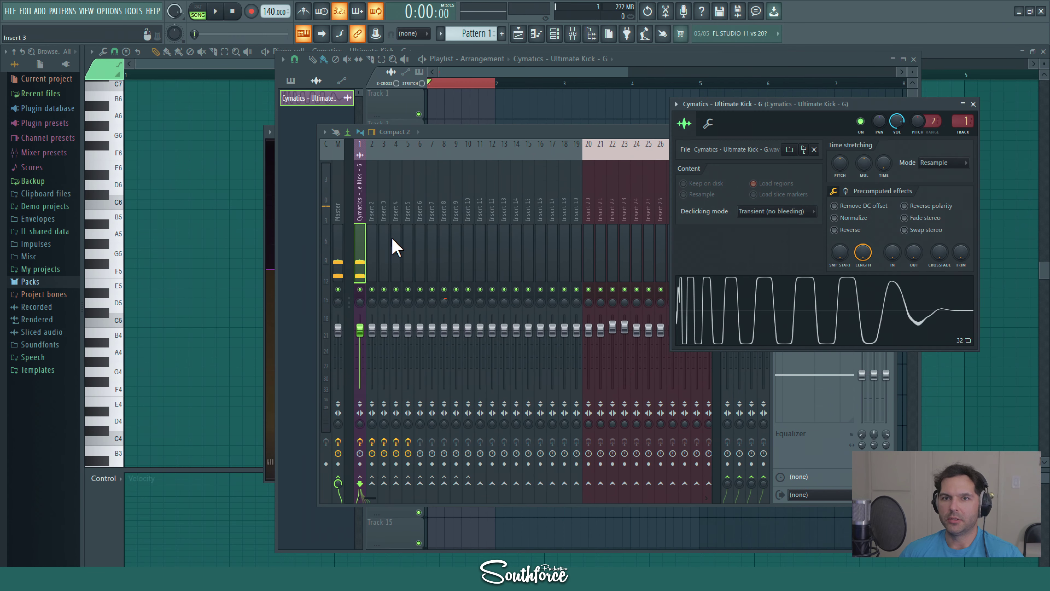
{"action": "left_click", "coordinate": [750, 312]}
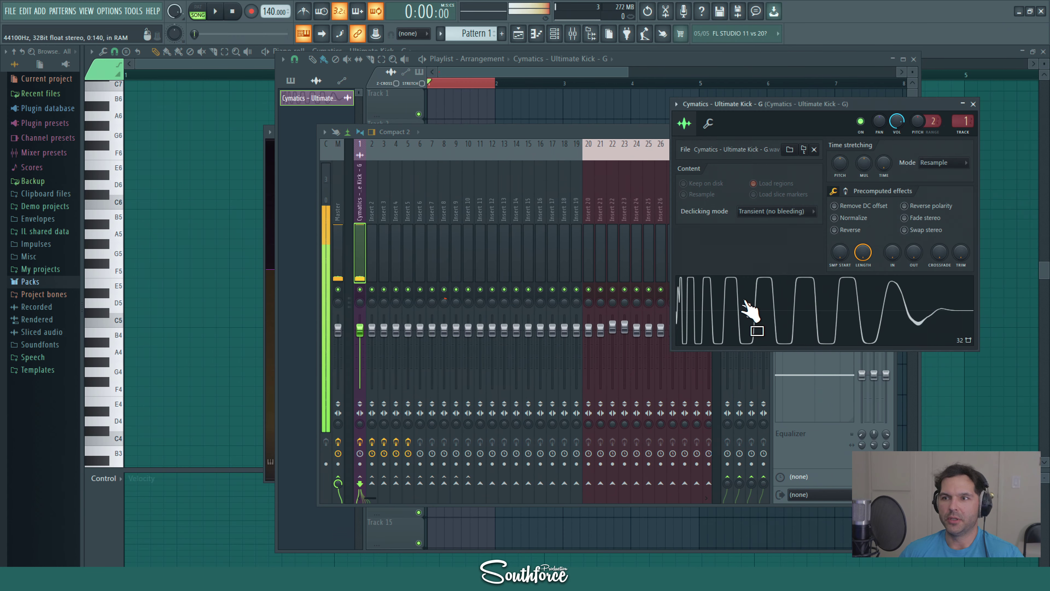
{"action": "left_click", "coordinate": [712, 304]}
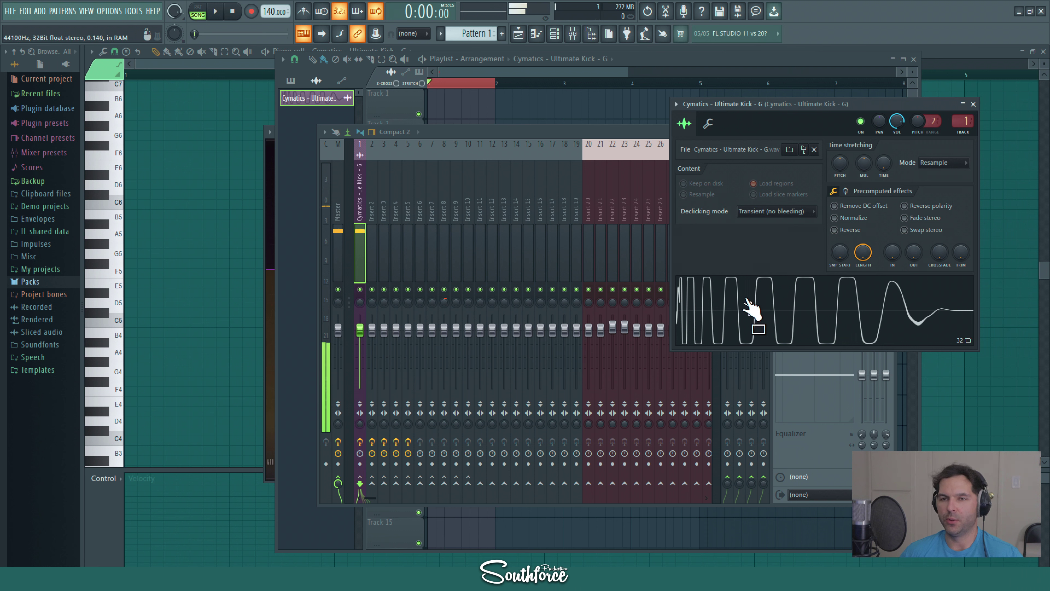
{"action": "left_click", "coordinate": [755, 312]}
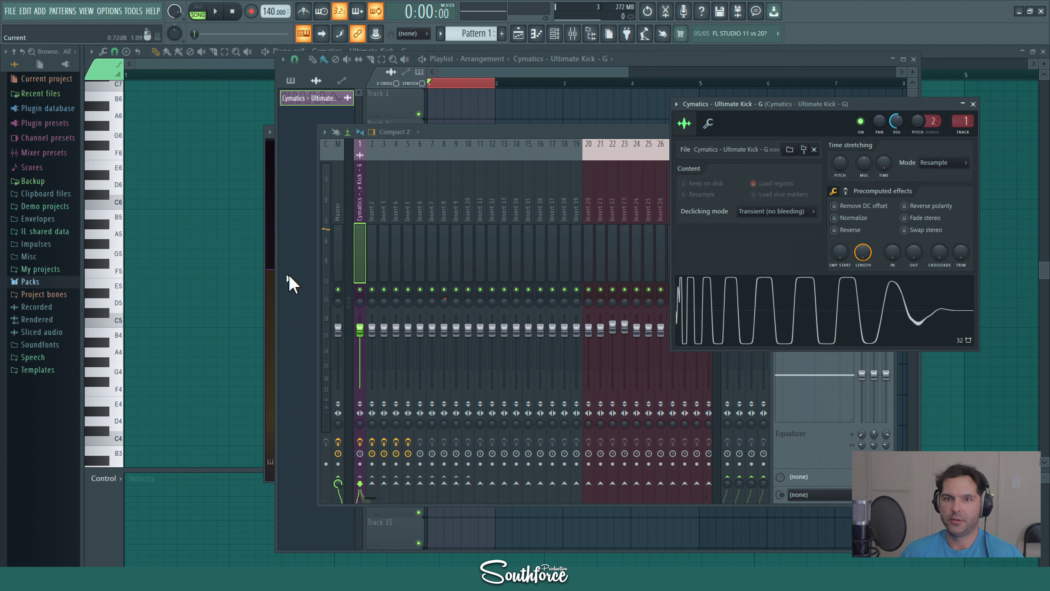
{"action": "left_click", "coordinate": [828, 295]}
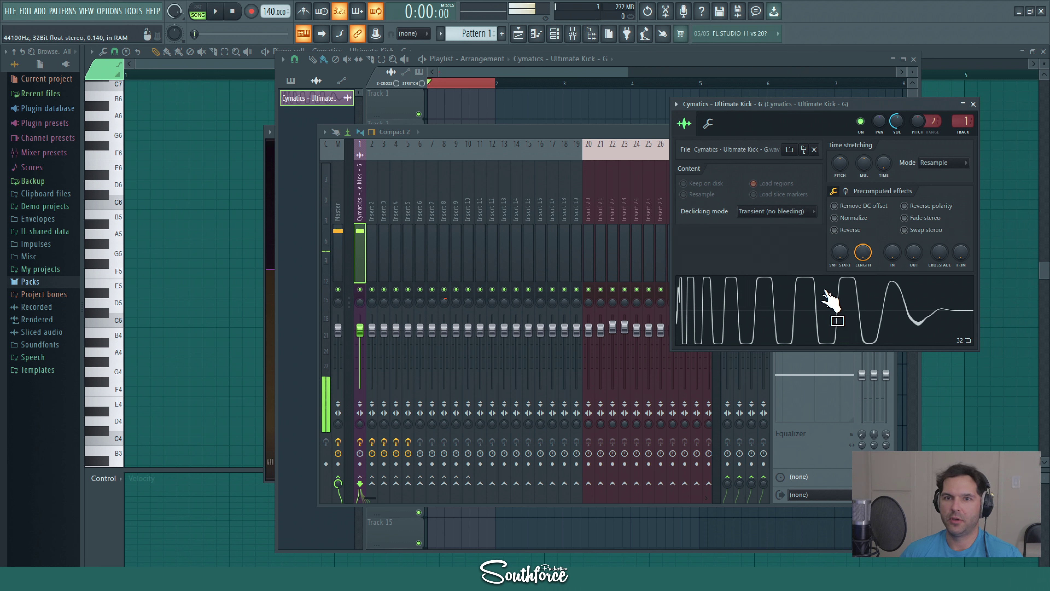
{"action": "left_click", "coordinate": [829, 297]}
{"action": "left_click", "coordinate": [777, 298]}
{"action": "left_click", "coordinate": [774, 291]}
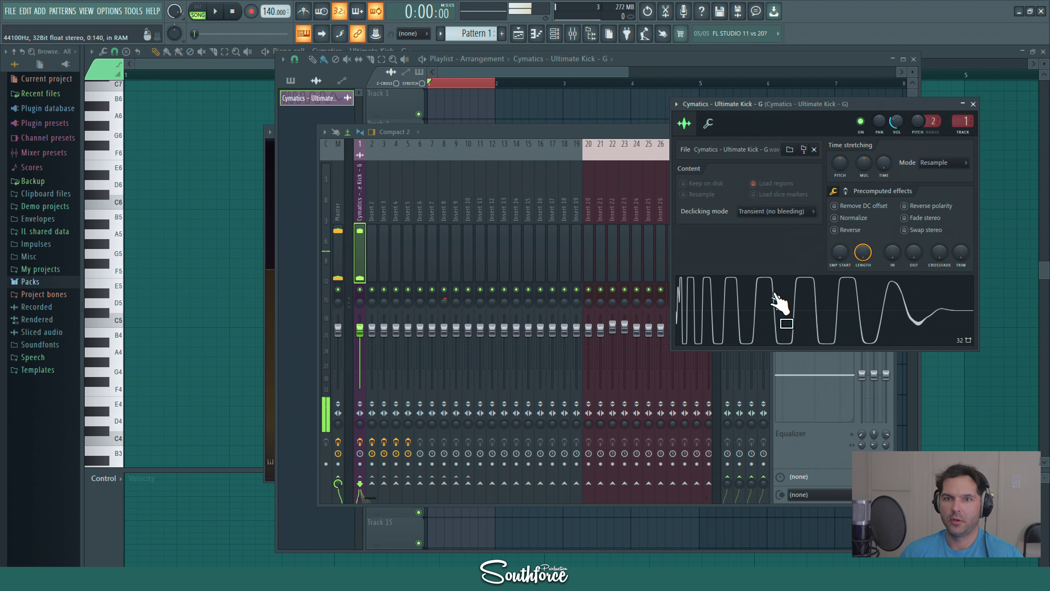
{"action": "left_click", "coordinate": [774, 291]}
{"action": "left_click", "coordinate": [775, 292]}
{"action": "left_click", "coordinate": [775, 294]}
{"action": "left_click", "coordinate": [779, 299]}
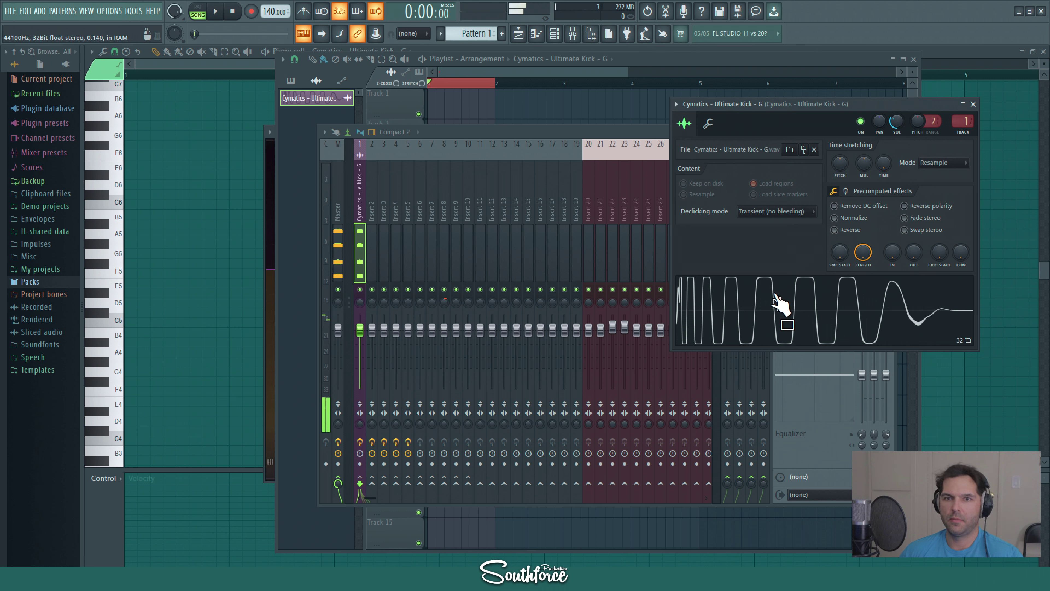
{"action": "left_click", "coordinate": [784, 300]}
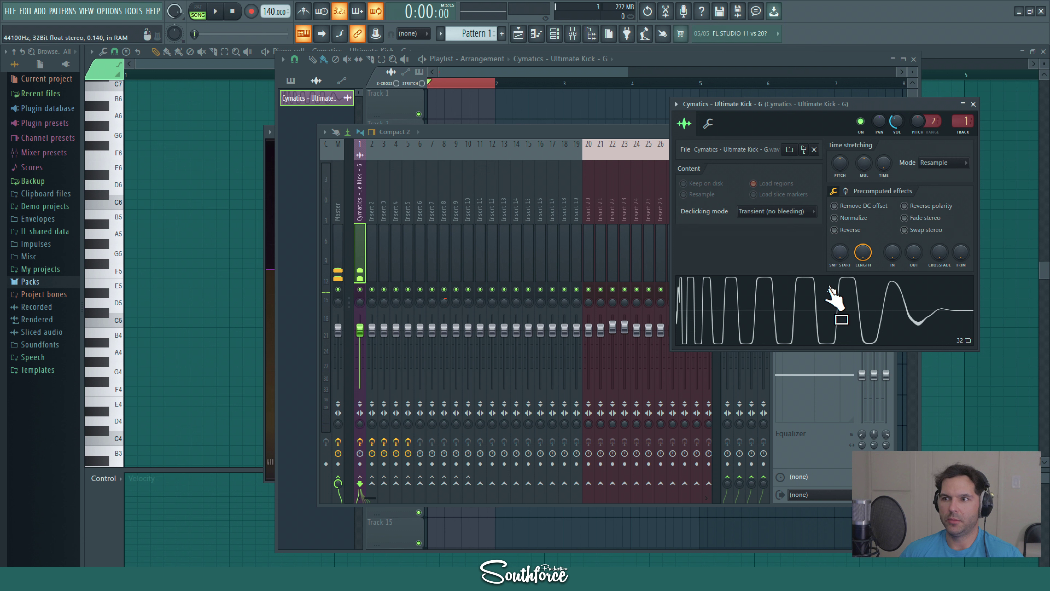
{"action": "left_click", "coordinate": [822, 304]}
{"action": "left_click", "coordinate": [818, 309]}
{"action": "left_click", "coordinate": [817, 309]}
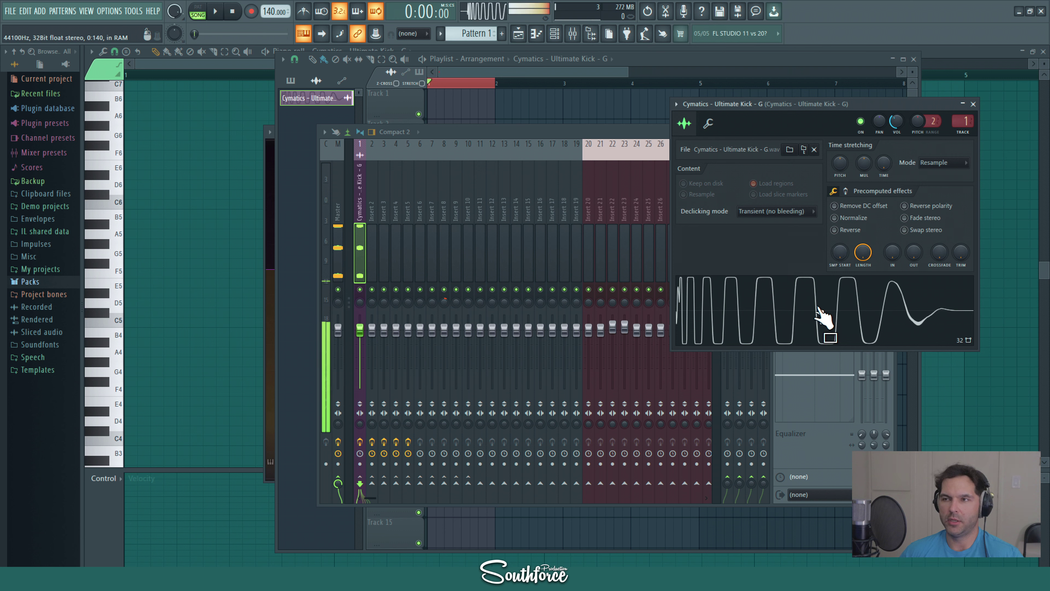
{"action": "left_click", "coordinate": [818, 308]}
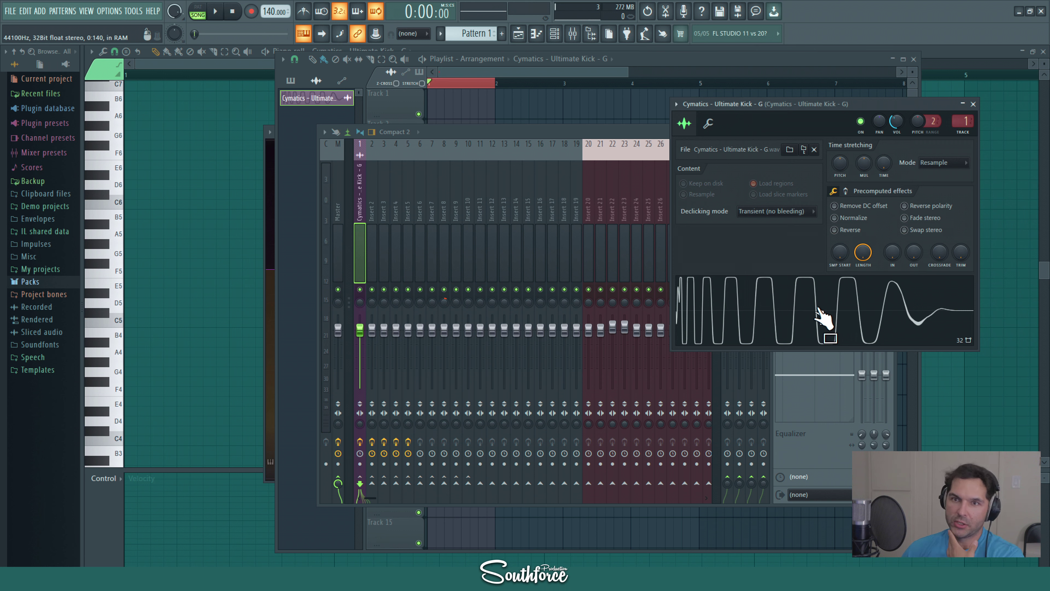
{"action": "left_click", "coordinate": [823, 319]}
{"action": "left_click", "coordinate": [823, 318]}
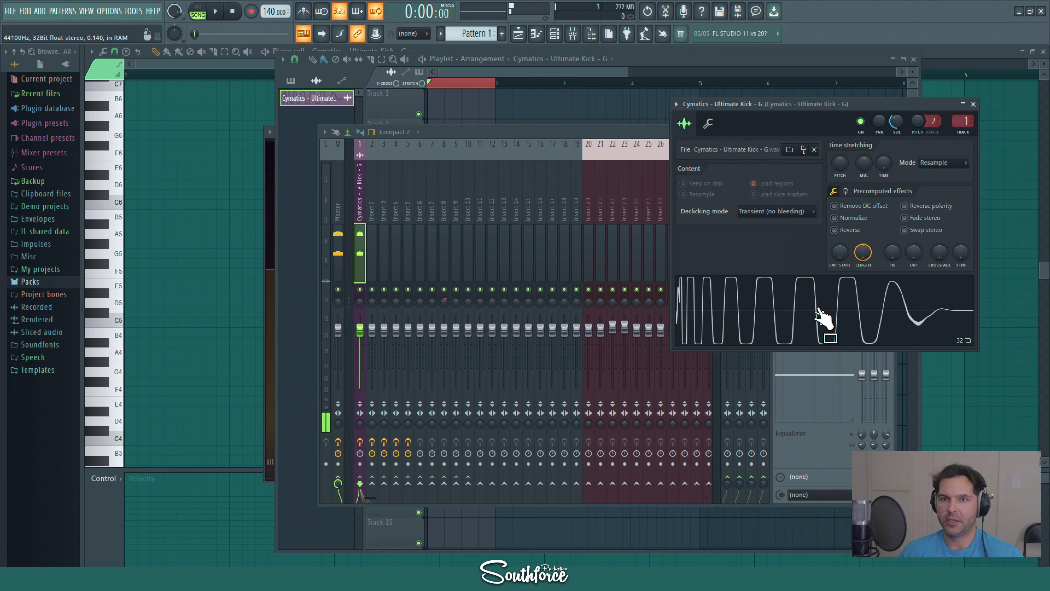
{"action": "left_click", "coordinate": [823, 320]}
{"action": "left_click", "coordinate": [825, 320]}
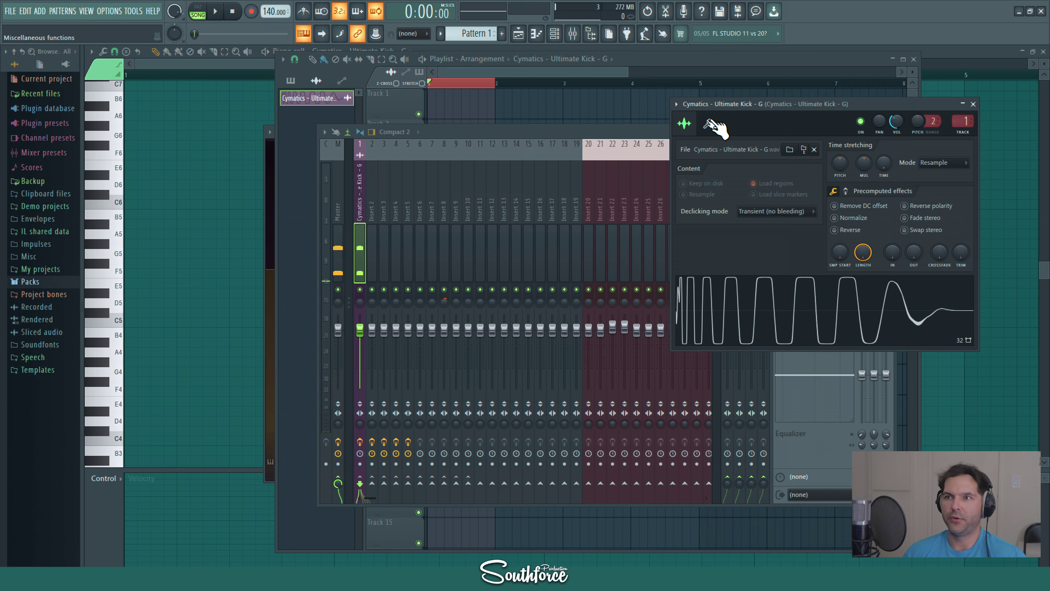
- Open the kick's Pro-Q 3 and drag the 48 dB/oct low cut down to 20.706 Hz
{"action": "left_click_drag", "start_coordinate": [738, 108], "coordinate": [515, 128]}
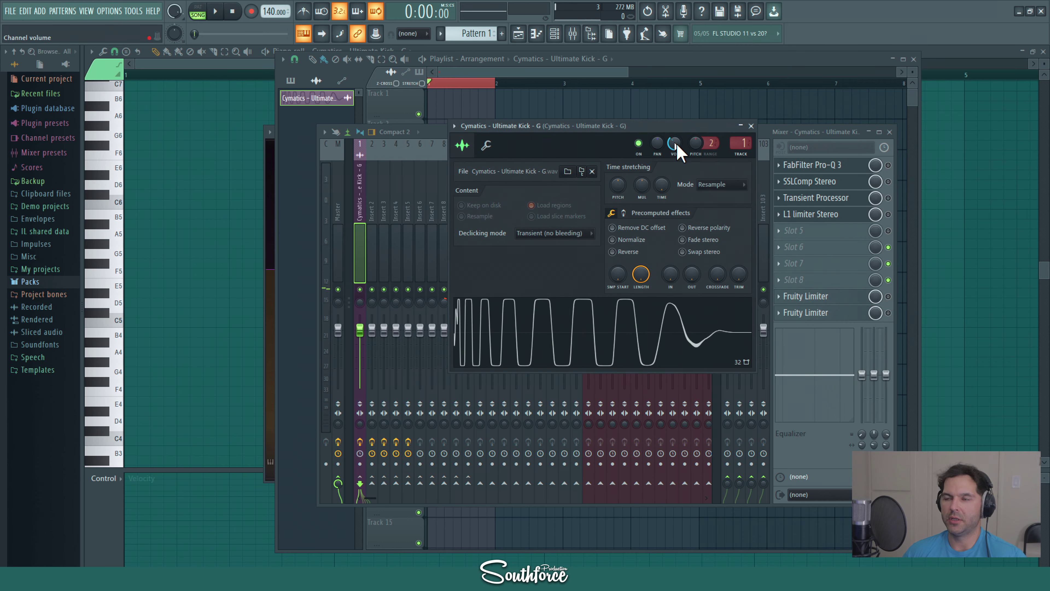
{"action": "left_click", "coordinate": [851, 170]}
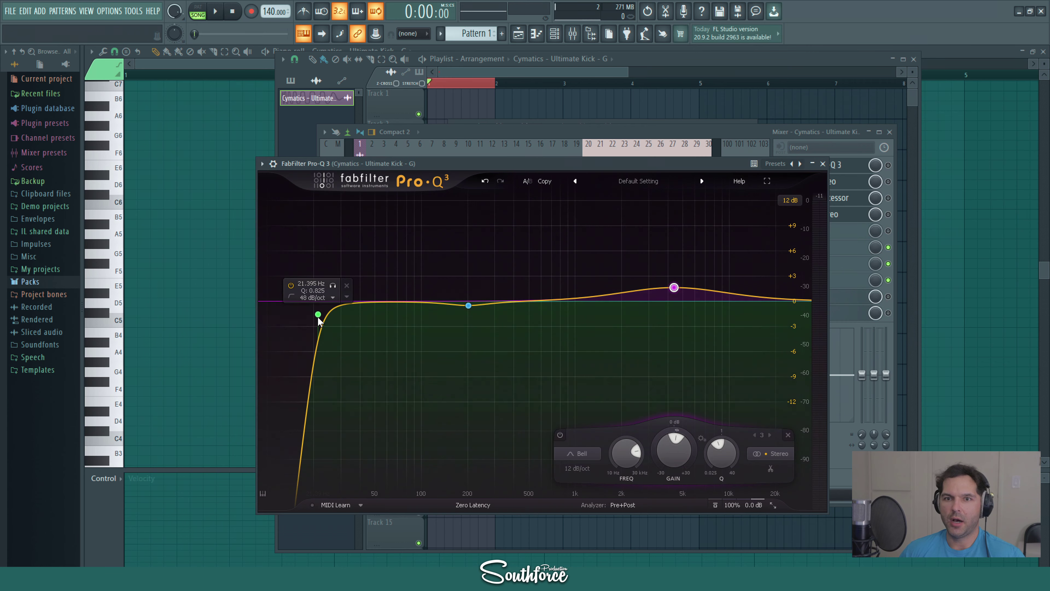
{"action": "left_click_drag", "start_coordinate": [322, 317], "coordinate": [317, 315]}
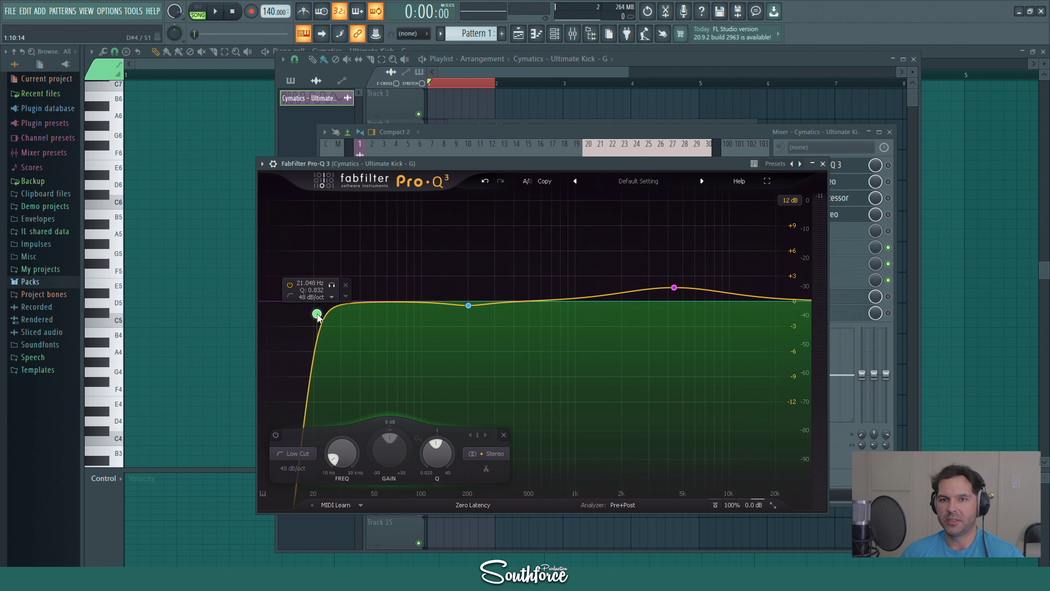
{"action": "left_click_drag", "start_coordinate": [322, 319], "coordinate": [319, 318]}
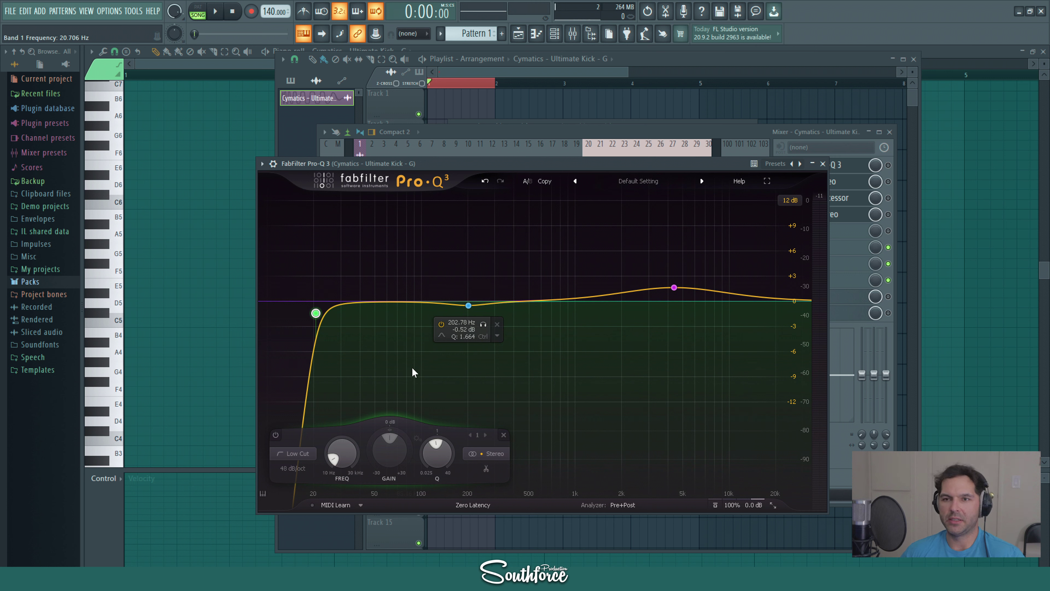
- Dip the Pro-Q 3 bell near 200 Hz and add a +1.11 dB bell at 4725.4 Hz
{"action": "left_click", "coordinate": [469, 306]}
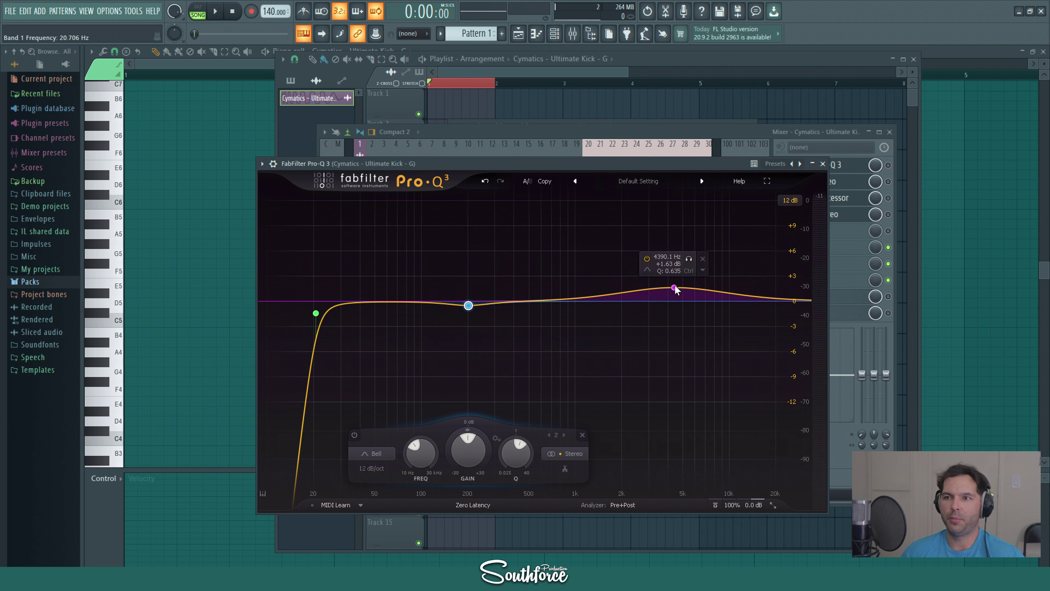
{"action": "mouse_move", "coordinate": [675, 288]}
{"action": "left_mouse_down"}
{"action": "mouse_move", "coordinate": [695, 294]}
{"action": "mouse_move", "coordinate": [679, 294]}
{"action": "left_mouse_up"}
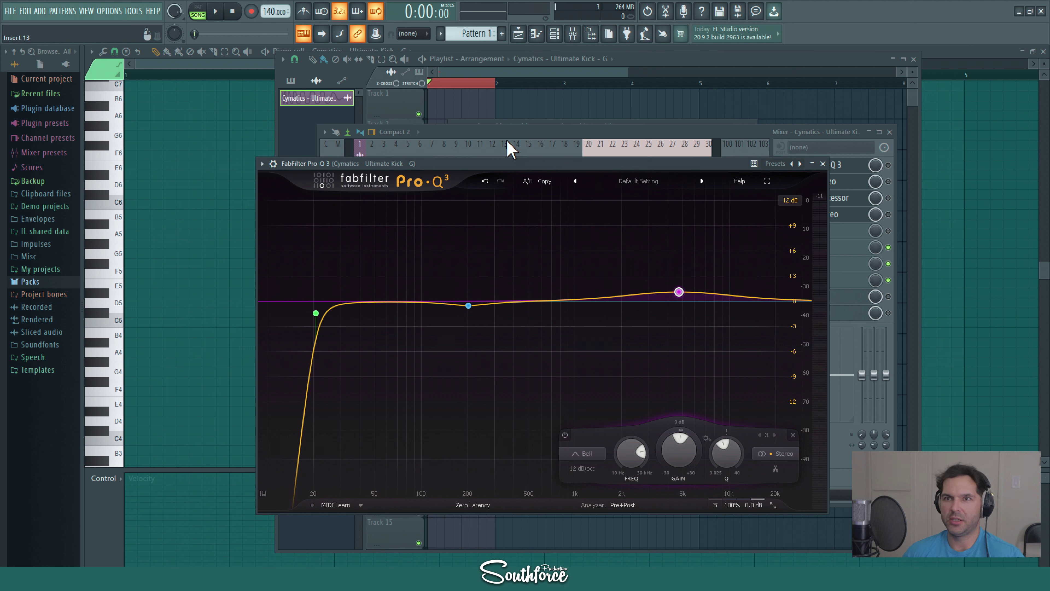
- Start the kick playing, open the mixer, and bypass then re-enable Pro-Q 3
{"action": "left_click", "coordinate": [340, 96]}
{"action": "left_click", "coordinate": [215, 11]}
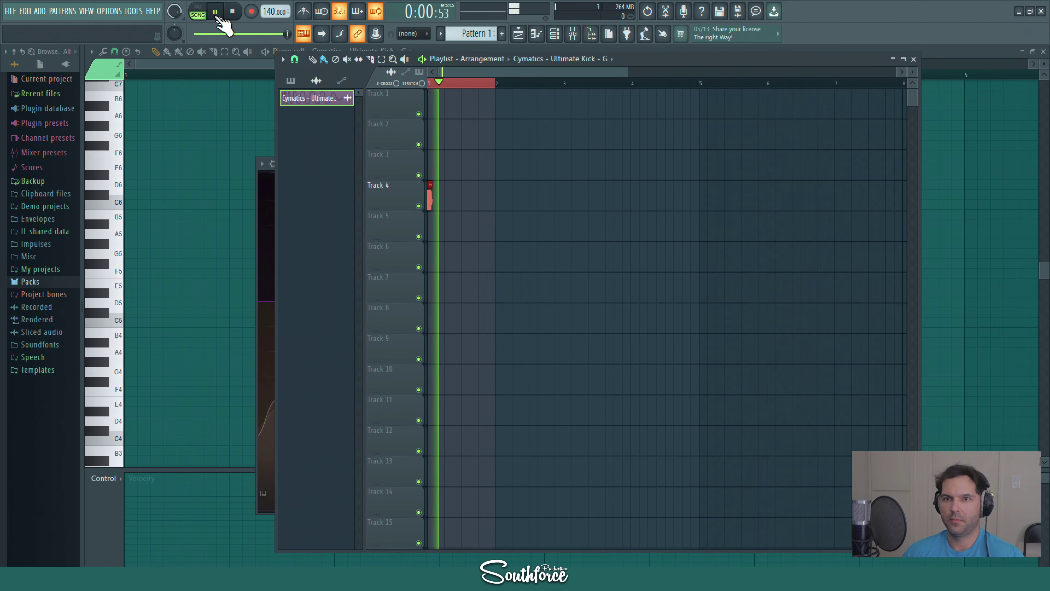
{"action": "left_click", "coordinate": [572, 33]}
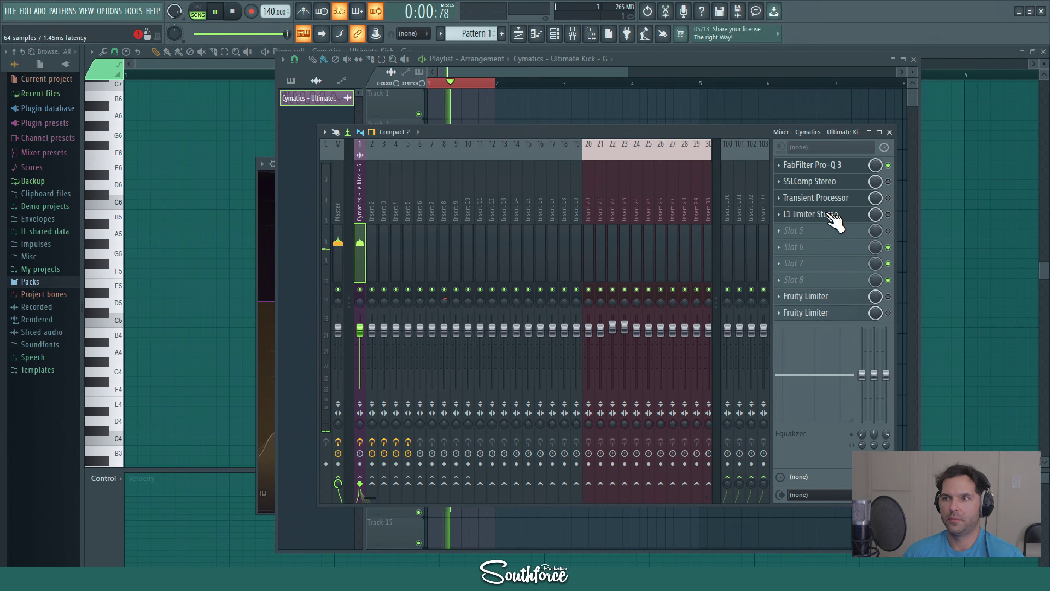
{"action": "left_click", "coordinate": [888, 165]}
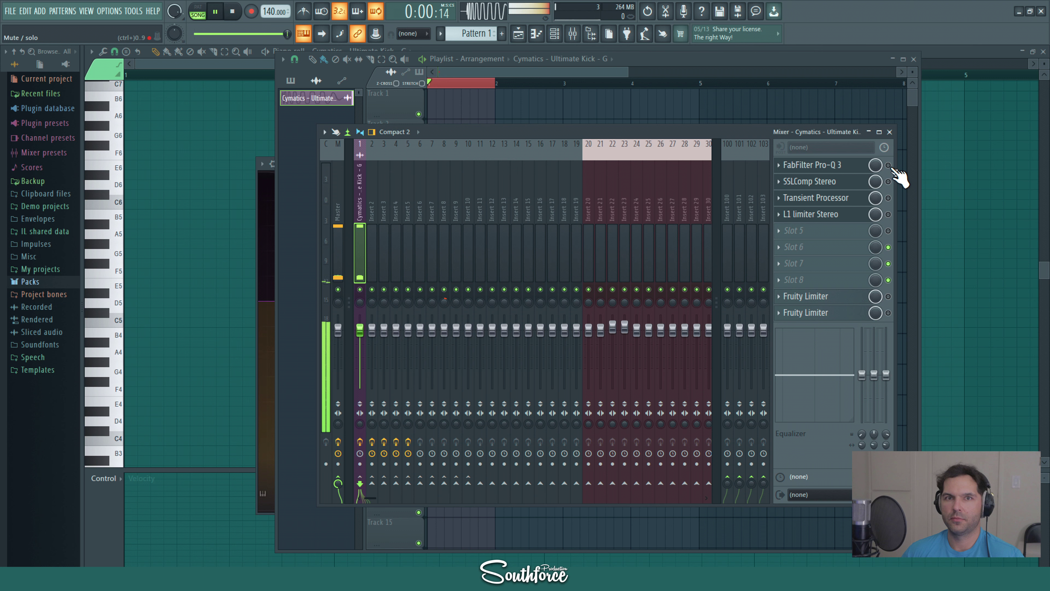
{"action": "left_click", "coordinate": [888, 166]}
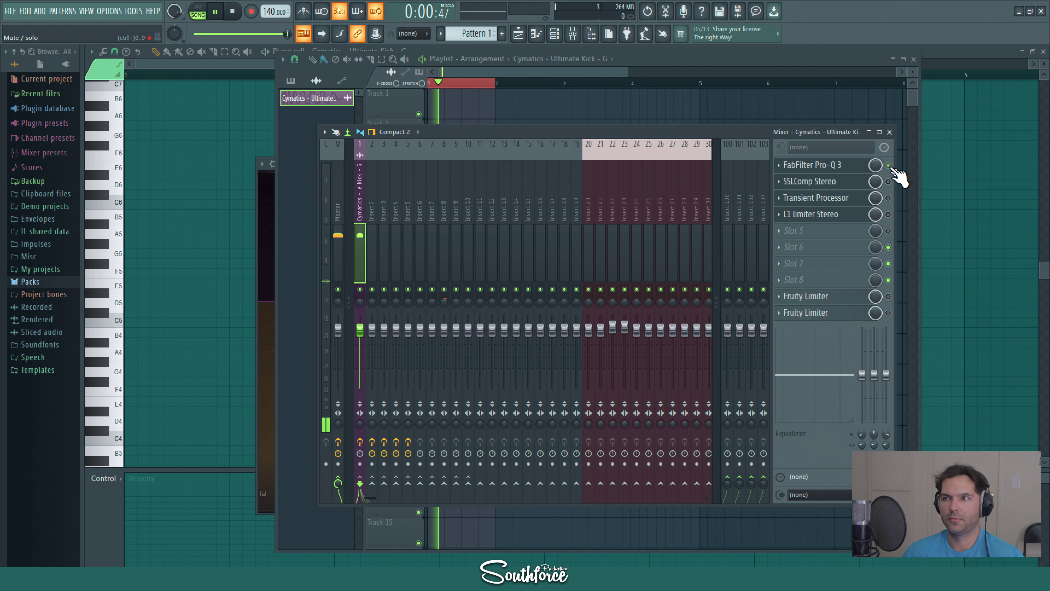
- Stop playback, view the Pro-Q 3 window, and bring the mixer back to front
{"action": "key", "text": "space"}
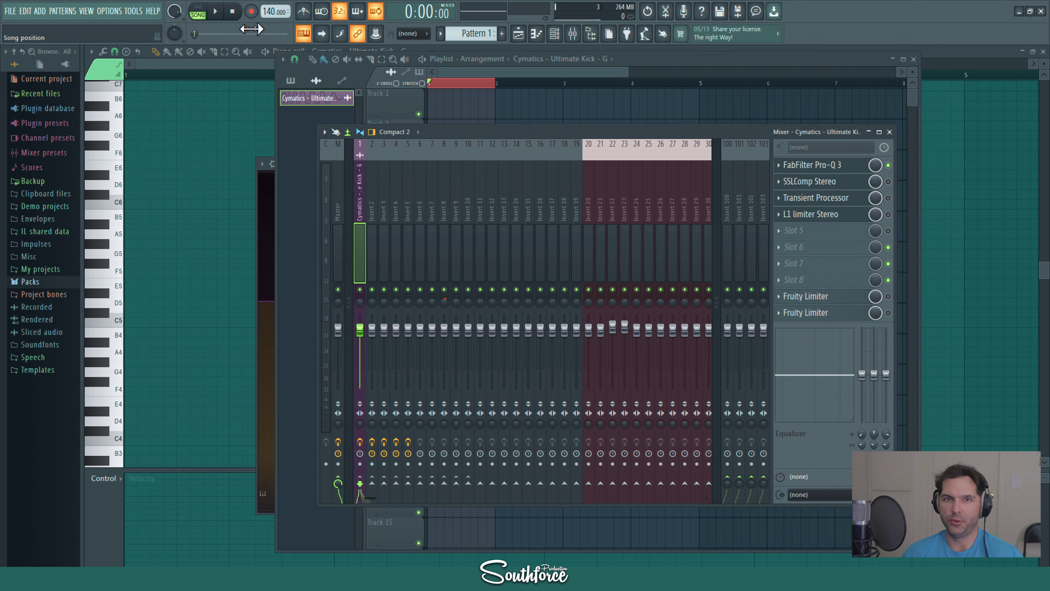
{"action": "left_click", "coordinate": [832, 166]}
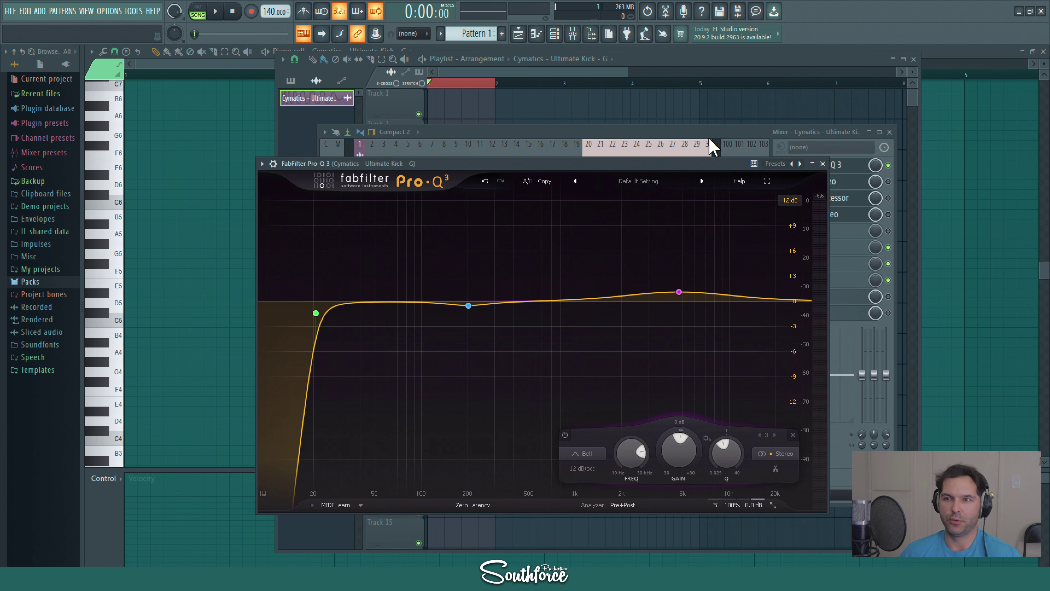
{"action": "left_click", "coordinate": [854, 178]}
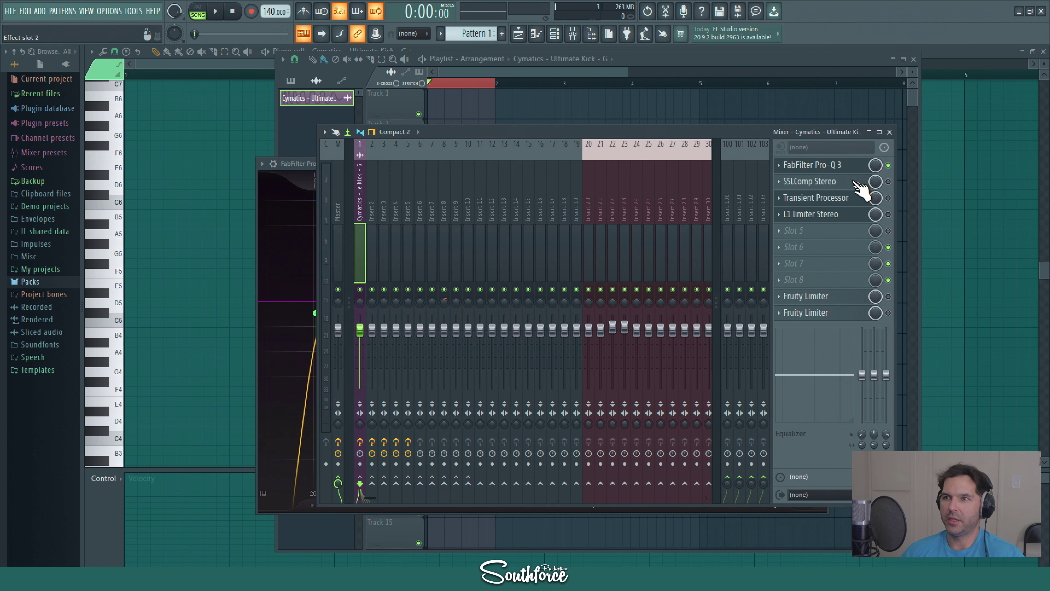
- Open SSLComp Stereo, raise its threshold to 15.0 dB, and check makeup and release
{"action": "left_click", "coordinate": [820, 183]}
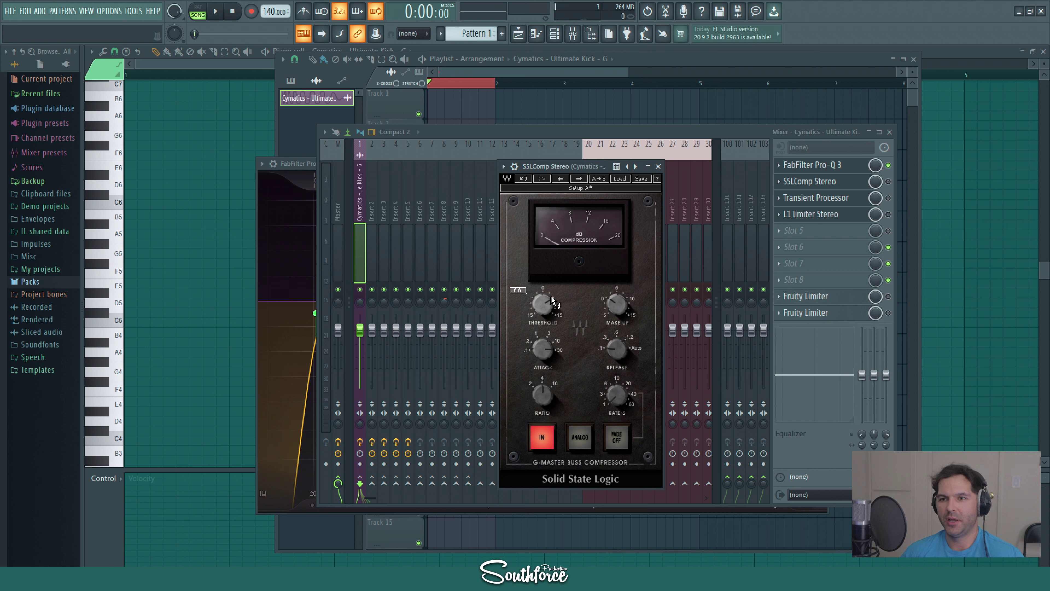
{"action": "left_click_drag", "start_coordinate": [540, 308], "coordinate": [540, 294]}
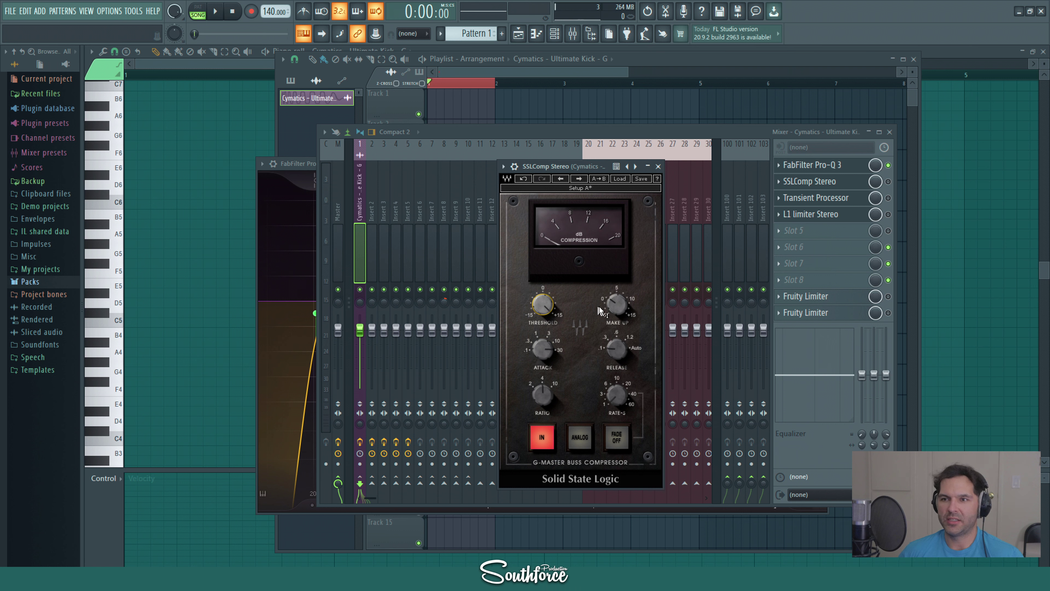
{"action": "left_click", "coordinate": [614, 313]}
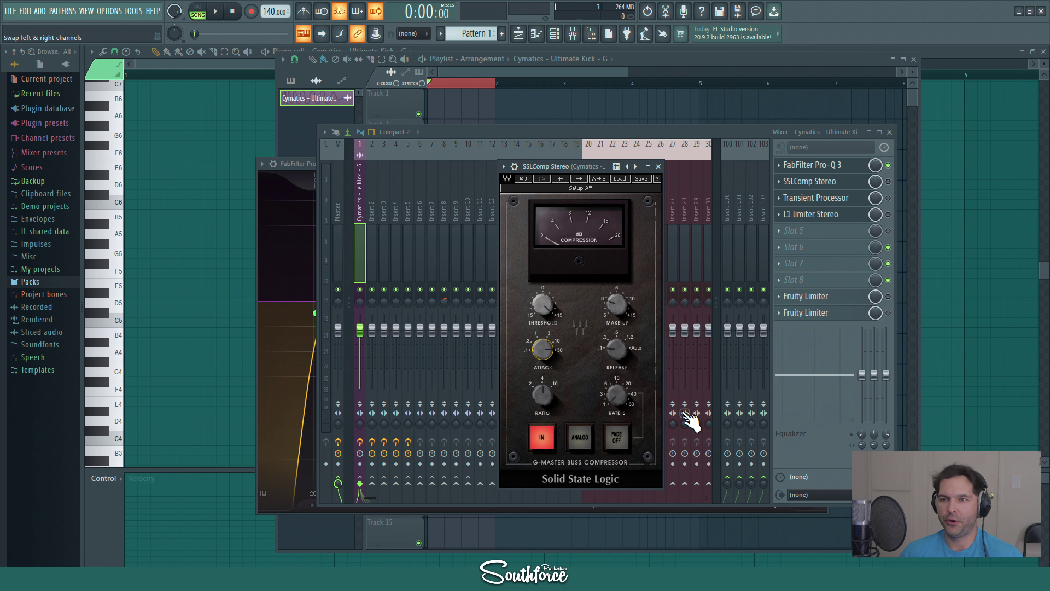
{"action": "left_click", "coordinate": [617, 348]}
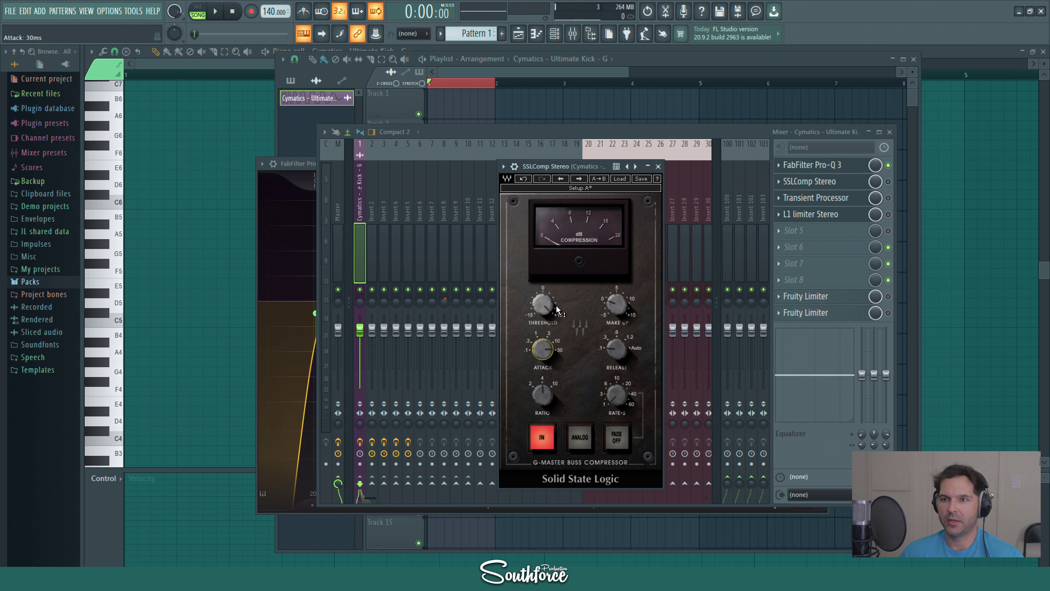
{"action": "left_click", "coordinate": [545, 306]}
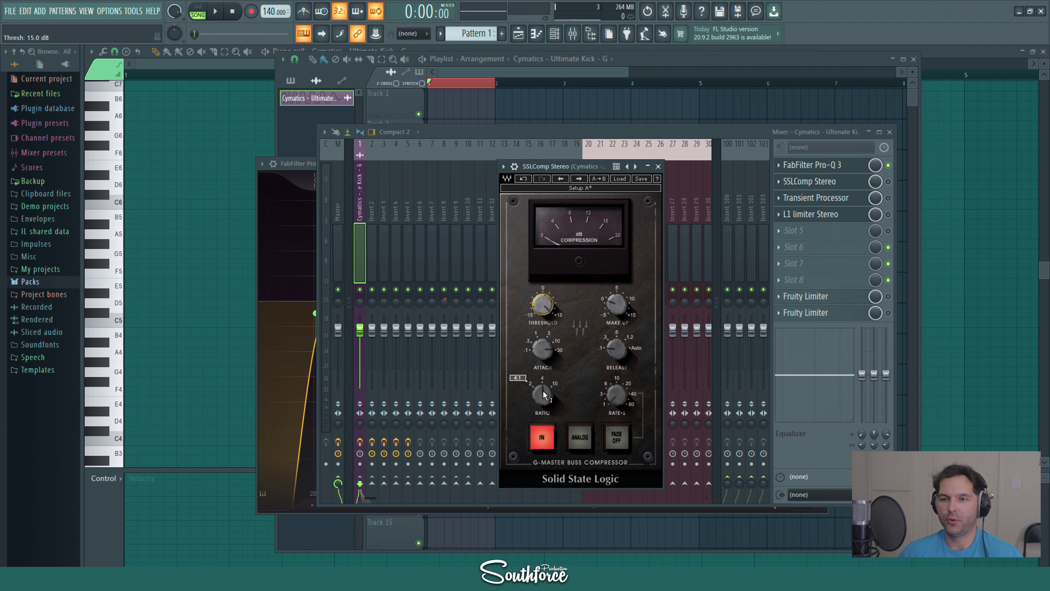
- Lower the SSL Comp ratio from 4:1 to 2:1 and audition the kick briefly
{"action": "left_click_drag", "start_coordinate": [543, 390], "coordinate": [539, 393]}
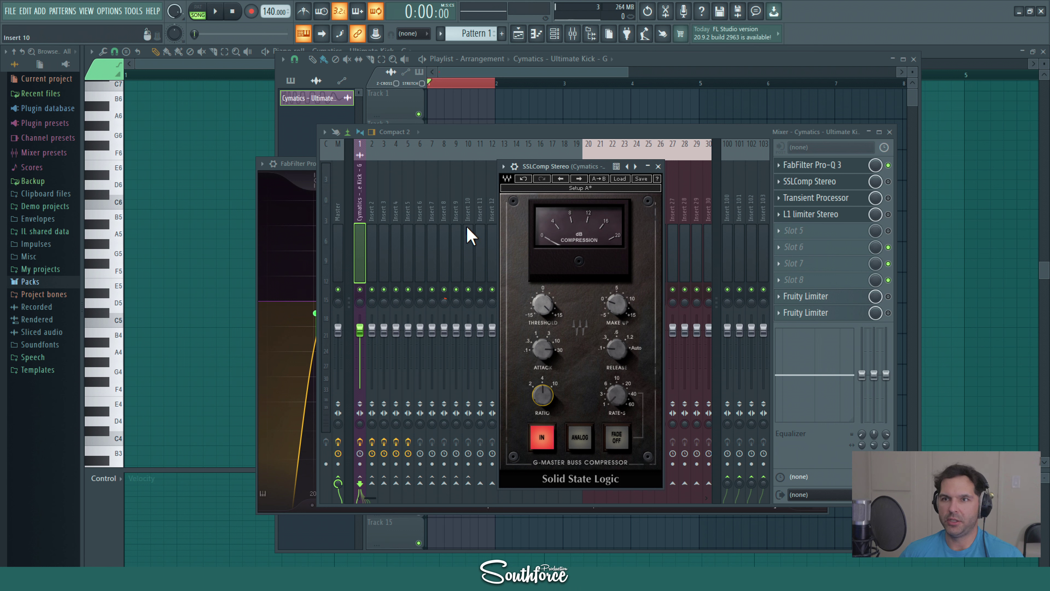
{"action": "left_click", "coordinate": [215, 12]}
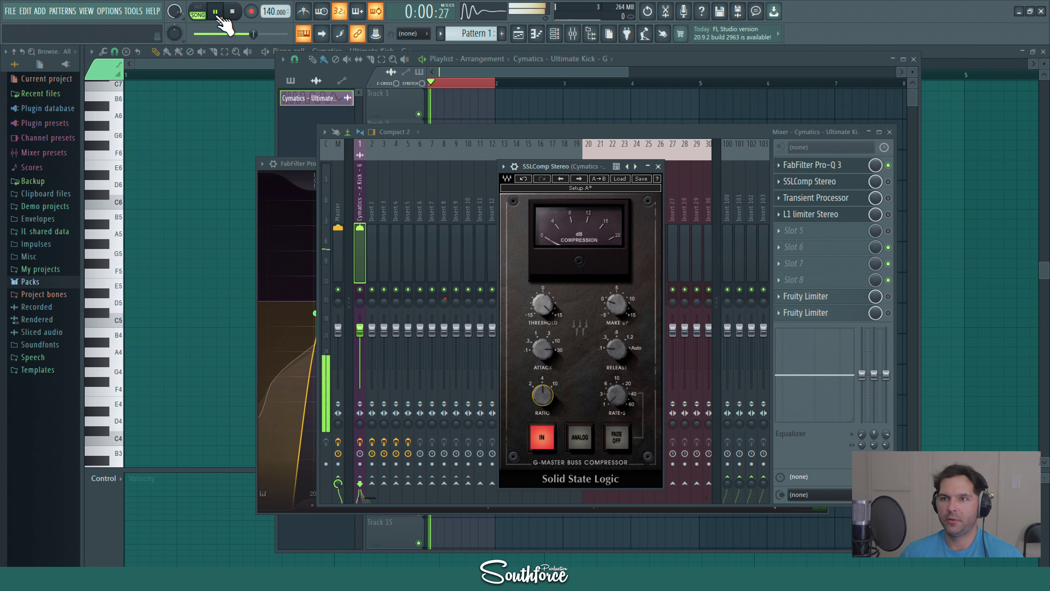
{"action": "left_click", "coordinate": [233, 16]}
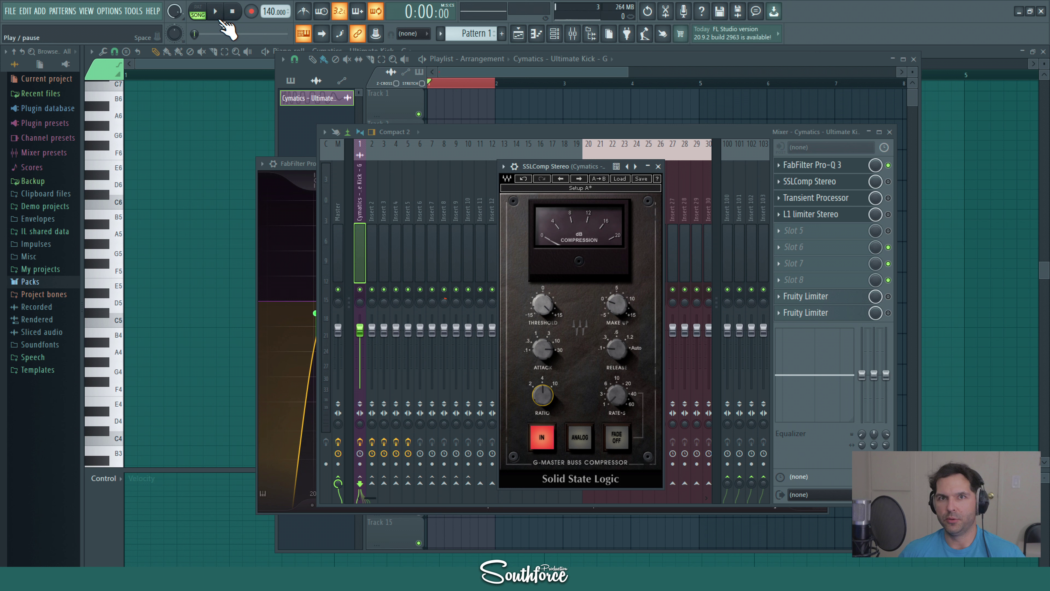
- Start the kick loop and lower the SSL Comp threshold to 13.9 dB
{"action": "left_click", "coordinate": [219, 17]}
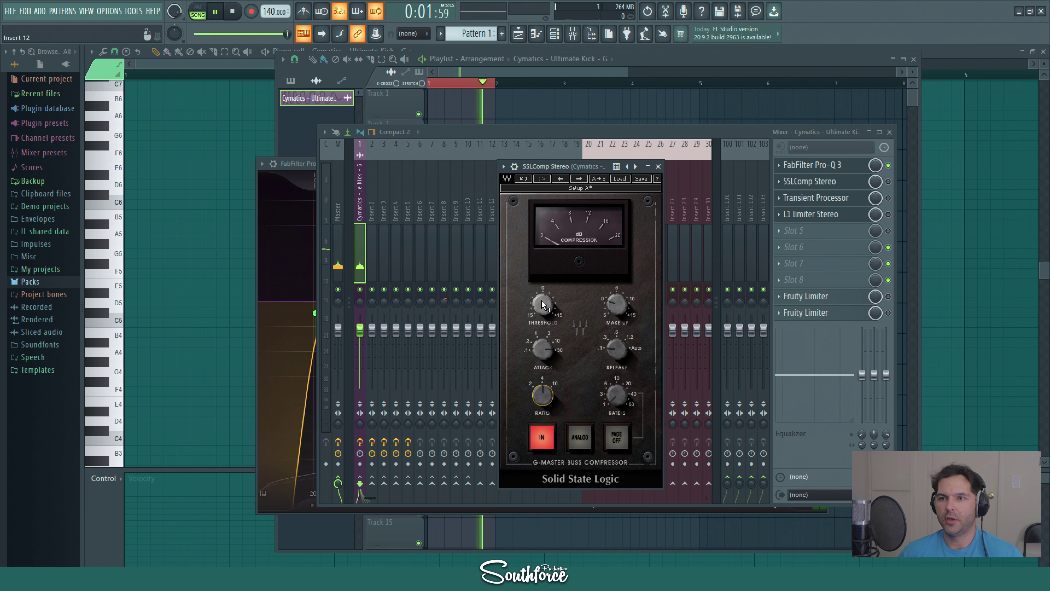
{"action": "mouse_move", "coordinate": [539, 307]}
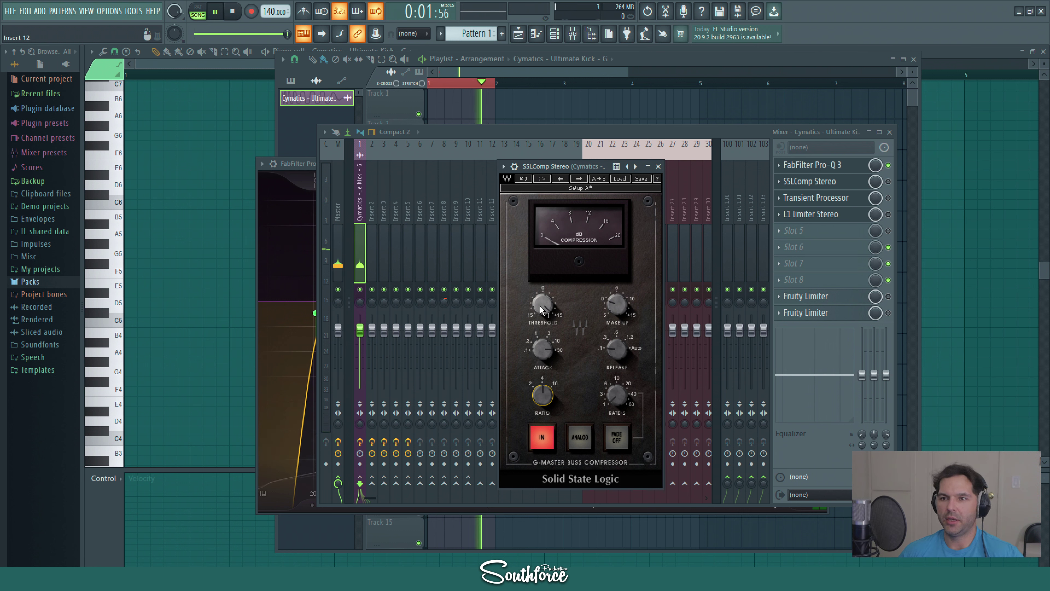
{"action": "mouse_move", "coordinate": [539, 305]}
{"action": "left_mouse_down"}
{"action": "mouse_move", "coordinate": [539, 333]}
{"action": "mouse_move", "coordinate": [537, 309]}
{"action": "left_mouse_up"}
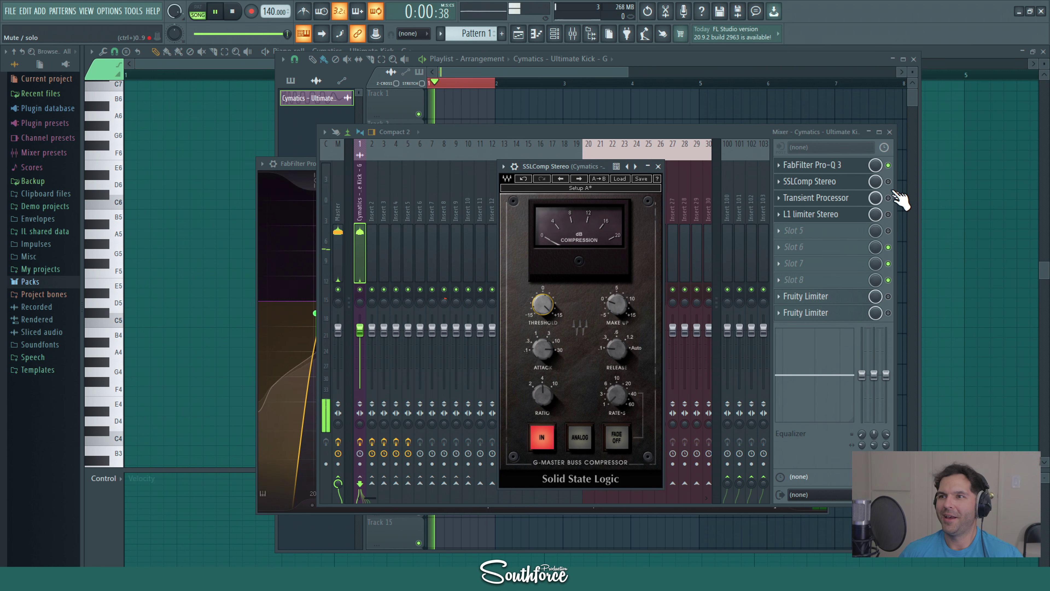
- Reopen the SSL Comp window and pull the threshold further down, ending at 9.0 dB
{"action": "key", "text": "Escape"}
{"action": "left_click", "coordinate": [831, 184]}
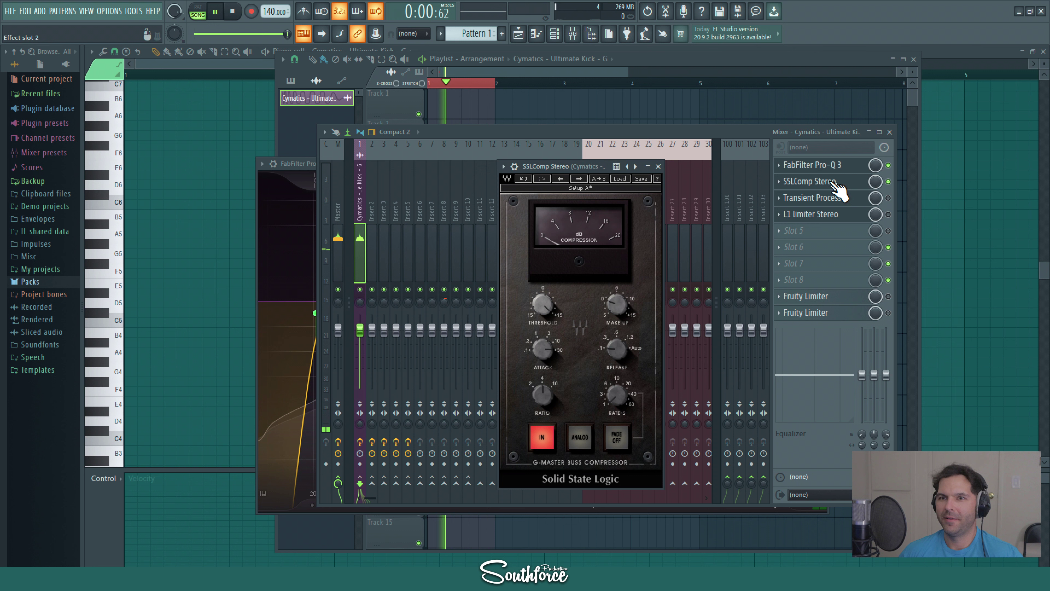
{"action": "left_click_drag", "start_coordinate": [543, 305], "coordinate": [543, 268]}
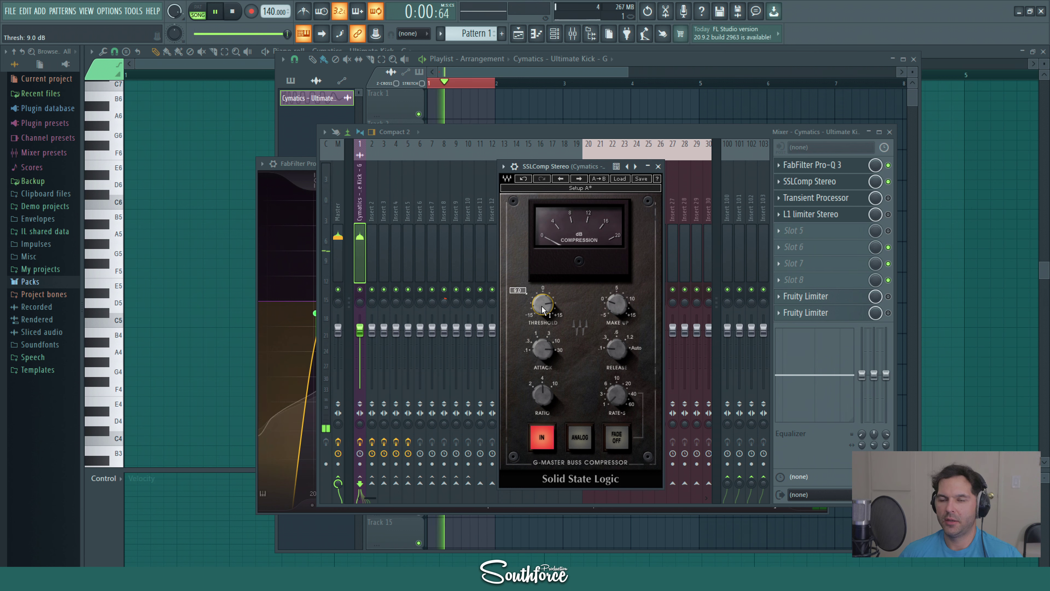
- Open the Transient Processor, move its window higher, and restart the kick loop
{"action": "left_click", "coordinate": [845, 199]}
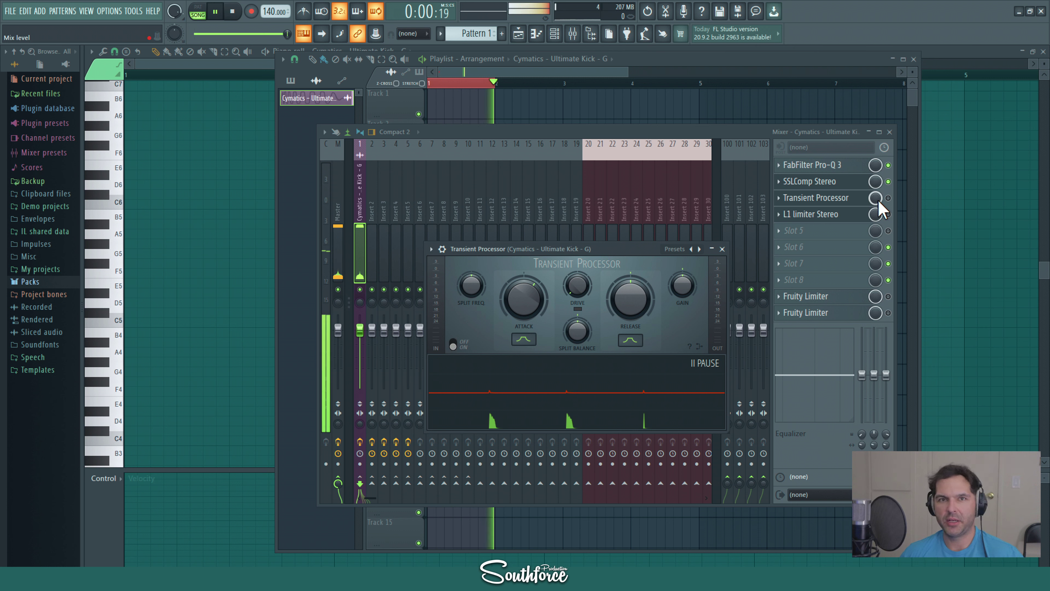
{"action": "left_click", "coordinate": [237, 13]}
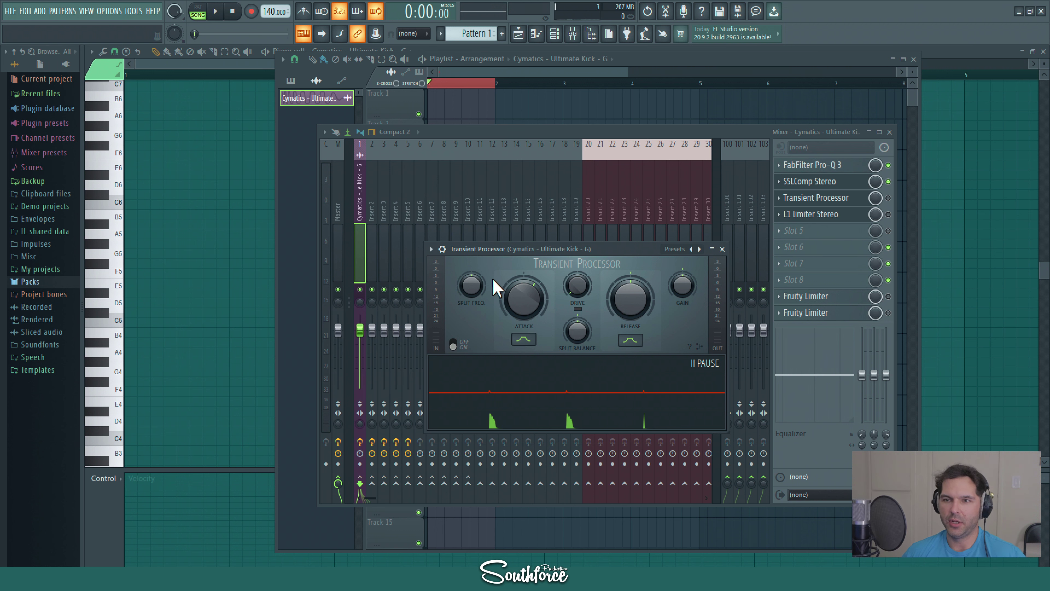
{"action": "mouse_move", "coordinate": [636, 248]}
{"action": "left_mouse_down"}
{"action": "mouse_move", "coordinate": [626, 206]}
{"action": "mouse_move", "coordinate": [617, 255]}
{"action": "left_mouse_up"}
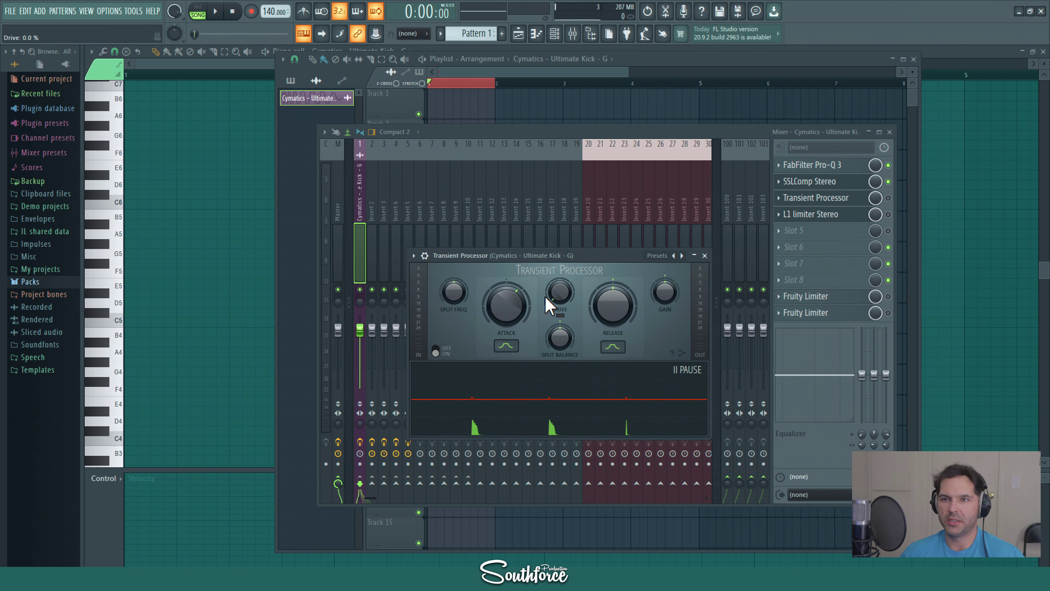
{"action": "left_click", "coordinate": [888, 198]}
{"action": "left_click", "coordinate": [215, 12]}
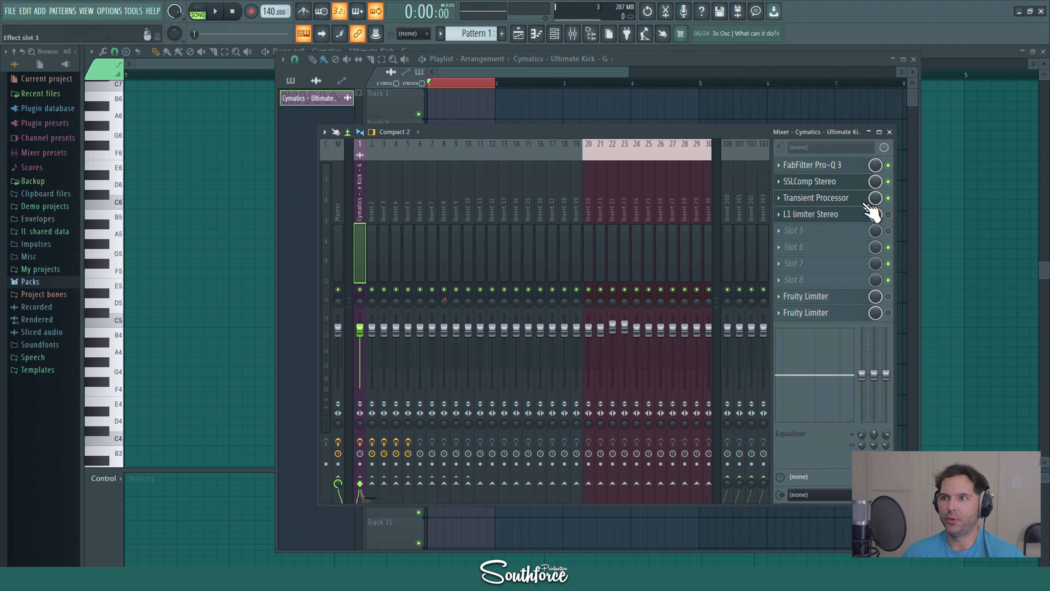
{"action": "left_click", "coordinate": [816, 197]}
- Set the Transient Processor attack to about 10%, then bypass and re-enable it to compare
{"action": "mouse_move", "coordinate": [498, 306]}
{"action": "left_mouse_down"}
{"action": "mouse_move", "coordinate": [498, 359]}
{"action": "mouse_move", "coordinate": [506, 304]}
{"action": "left_mouse_up"}
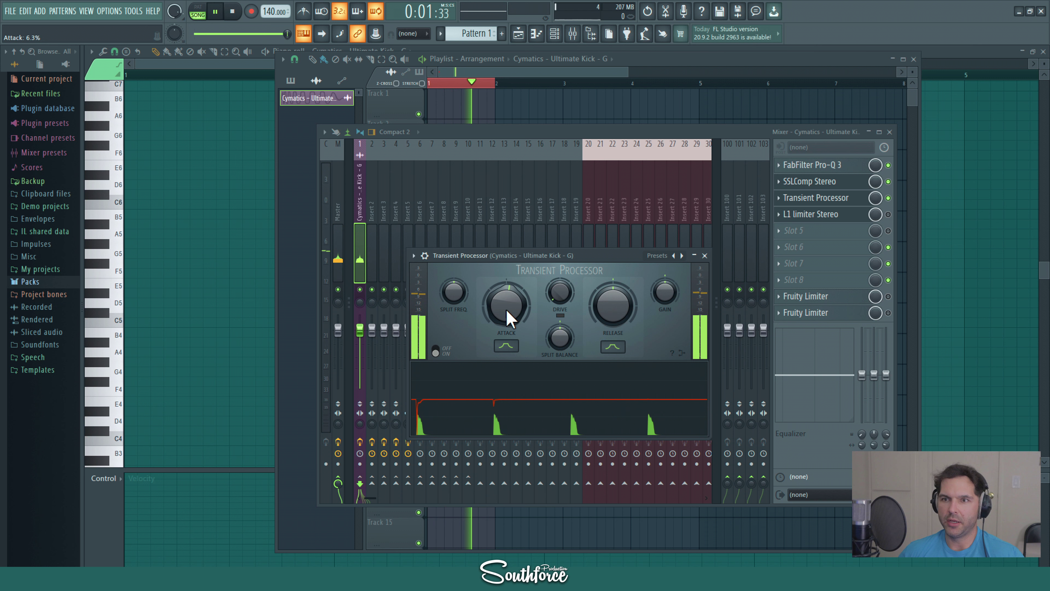
{"action": "left_click_drag", "start_coordinate": [507, 307], "coordinate": [506, 302]}
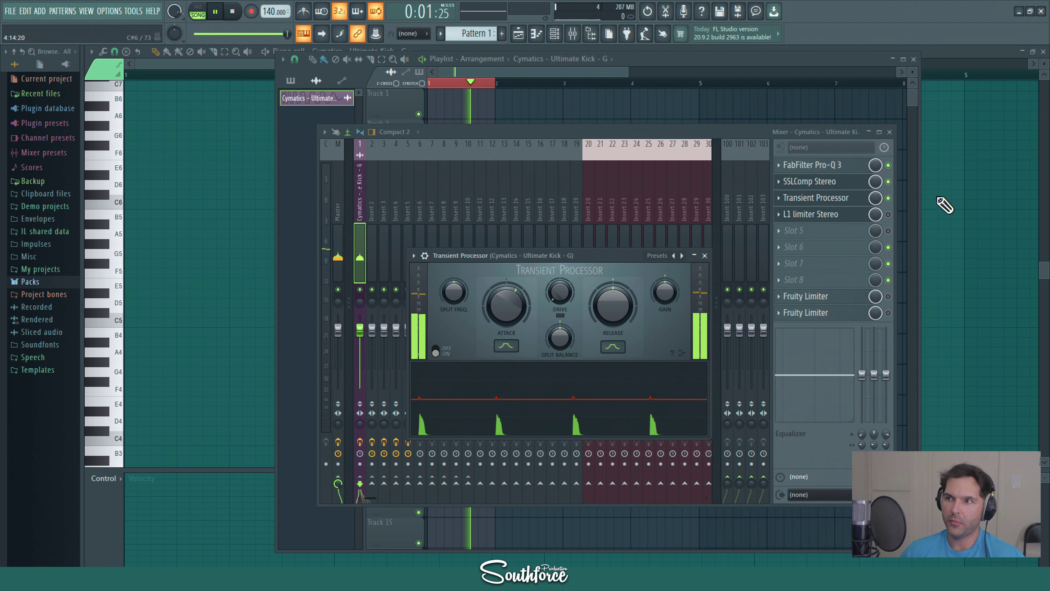
{"action": "left_click", "coordinate": [887, 199]}
{"action": "left_click", "coordinate": [847, 199]}
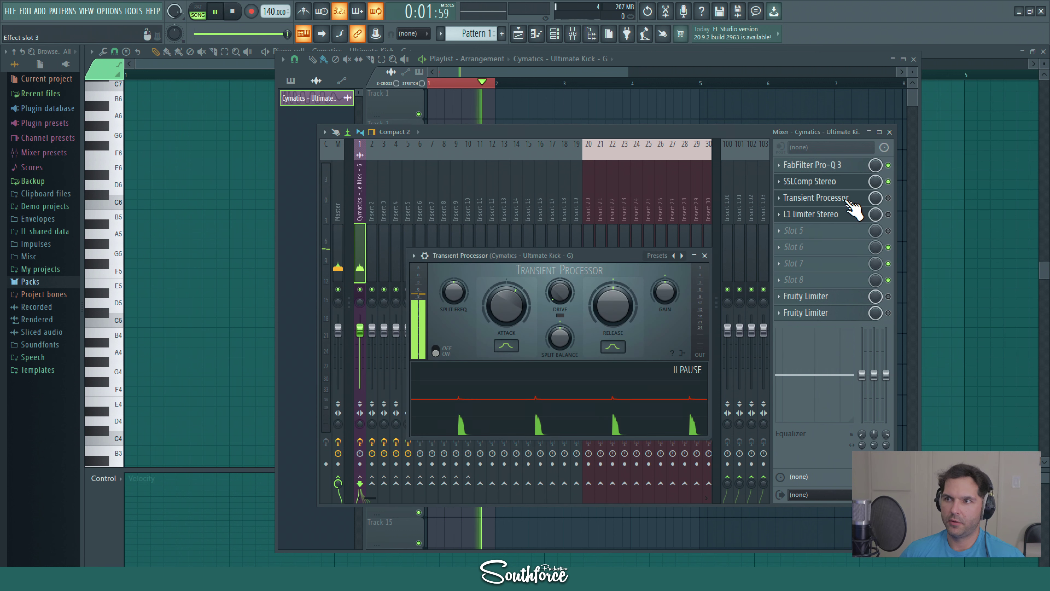
{"action": "left_click", "coordinate": [888, 199]}
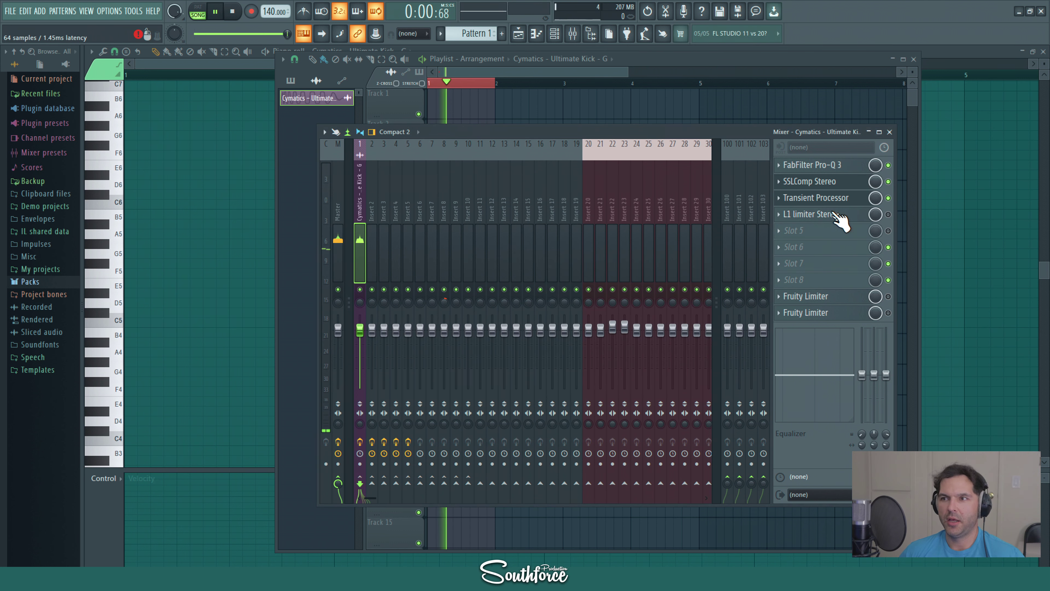
- Open the L1 limiter and load its Drum Cruch factory preset
{"action": "left_click", "coordinate": [823, 214]}
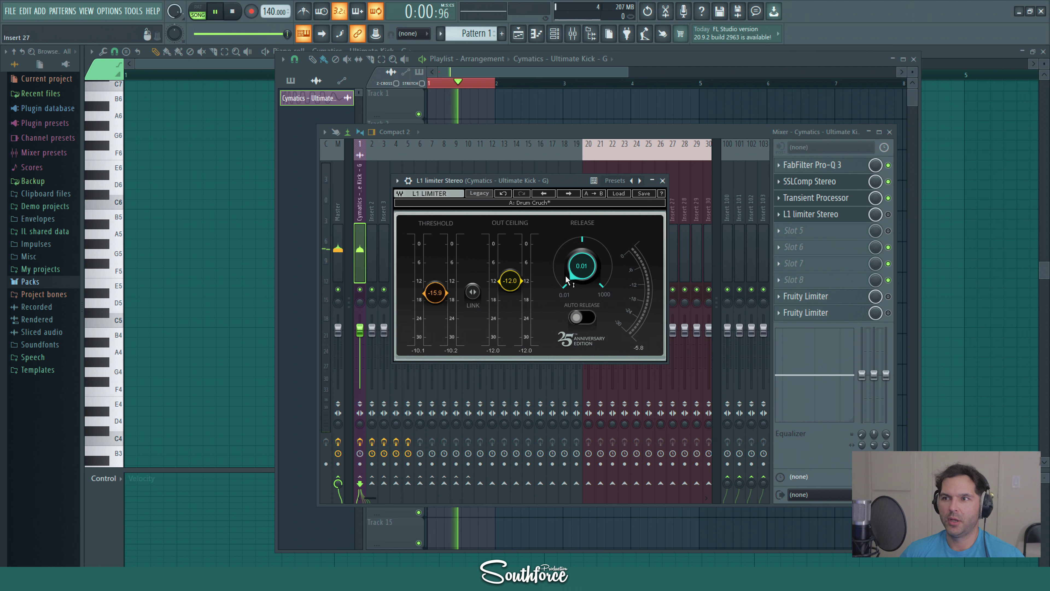
{"action": "left_click", "coordinate": [619, 193]}
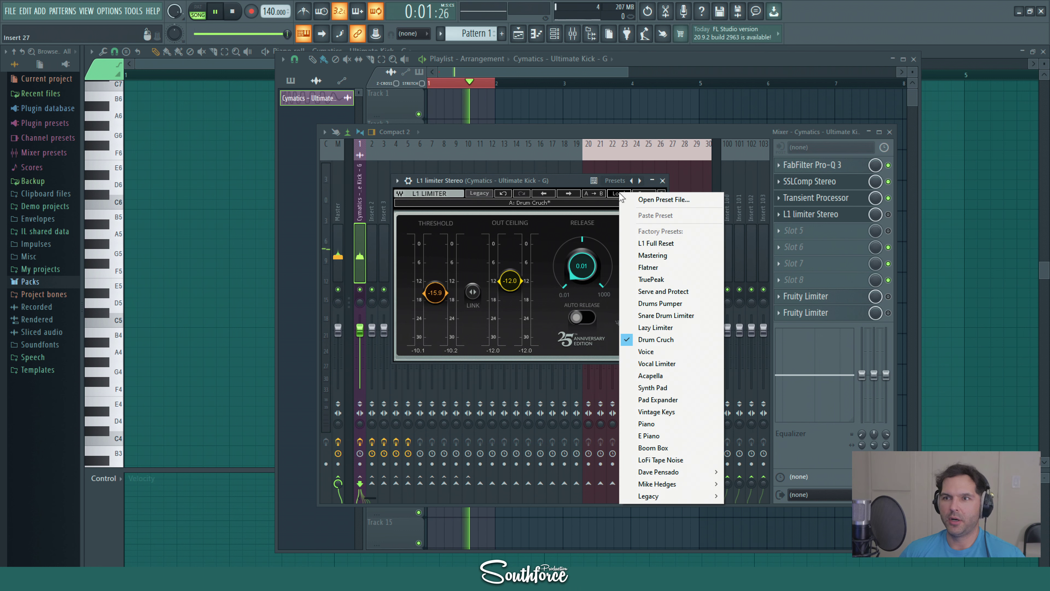
{"action": "left_click", "coordinate": [656, 342]}
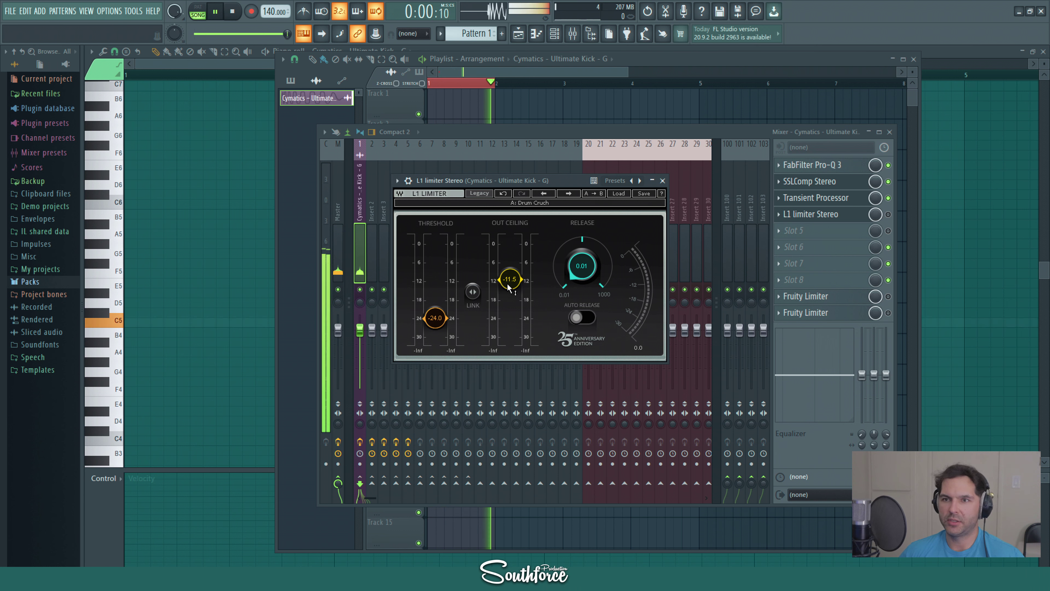
- Set the L1 out ceiling to -12.0 dB, raise the threshold to 0 dB, and close it
{"action": "left_click_drag", "start_coordinate": [512, 277], "coordinate": [509, 282]}
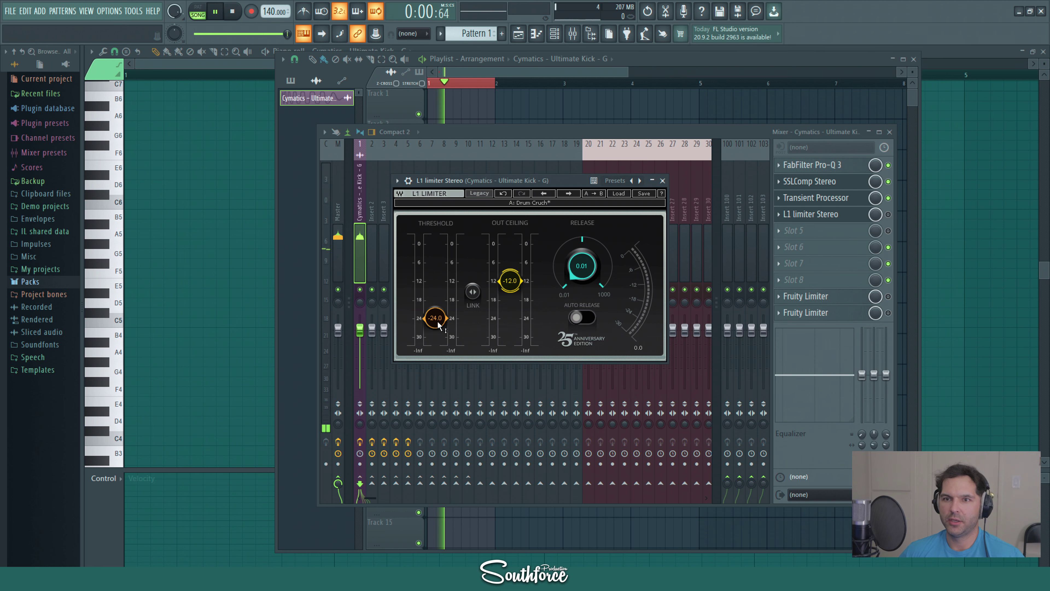
{"action": "left_click_drag", "start_coordinate": [435, 318], "coordinate": [434, 243]}
{"action": "left_click", "coordinate": [888, 214]}
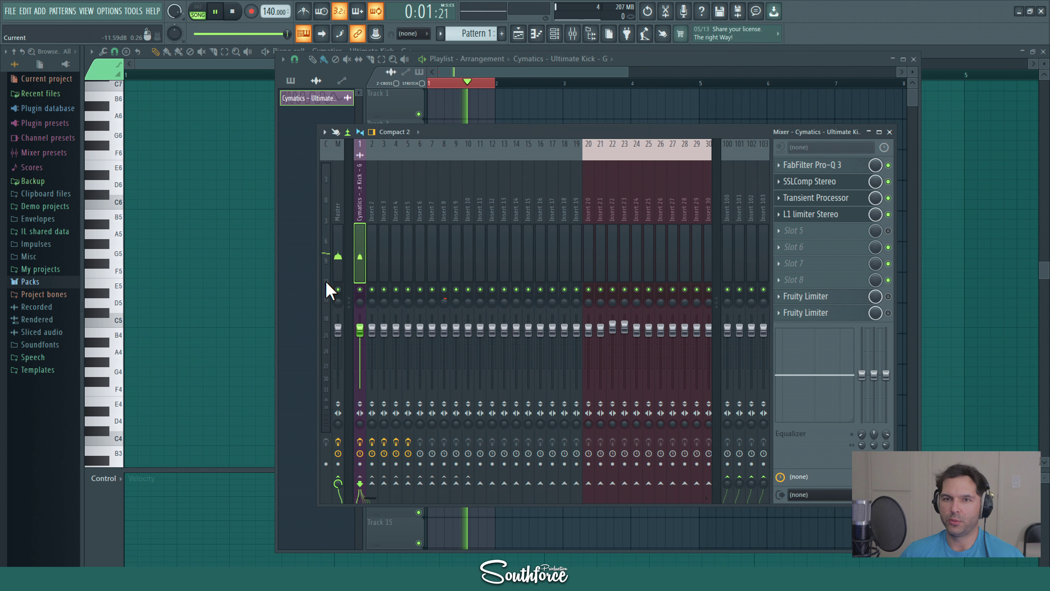
- Reopen the L1 limiter and fine-tune its threshold from -30 dB up to -11.0 dB during playback
{"action": "left_click", "coordinate": [812, 216]}
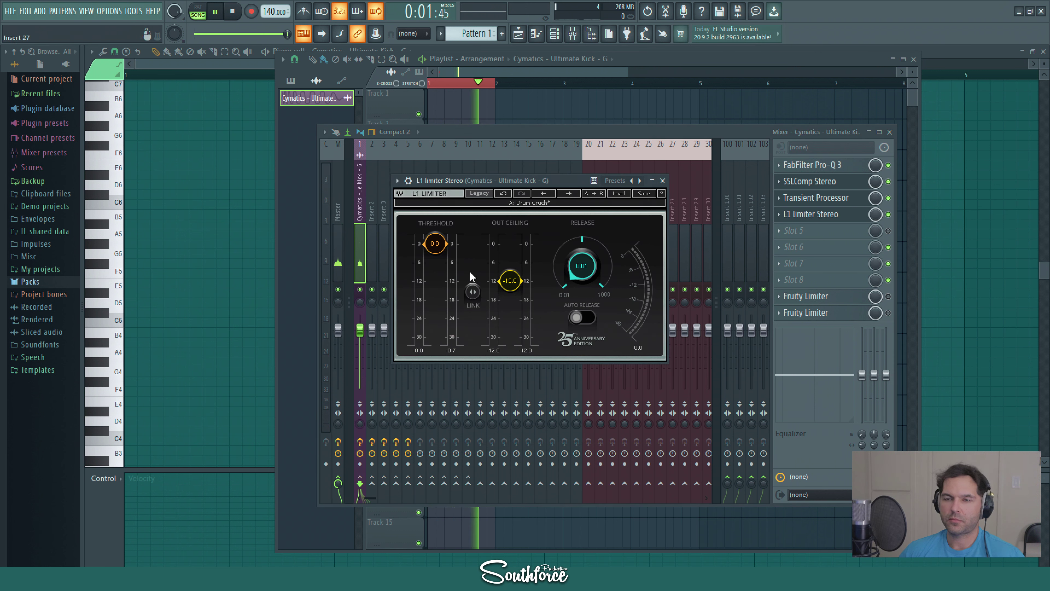
{"action": "left_click_drag", "start_coordinate": [434, 243], "coordinate": [435, 337]}
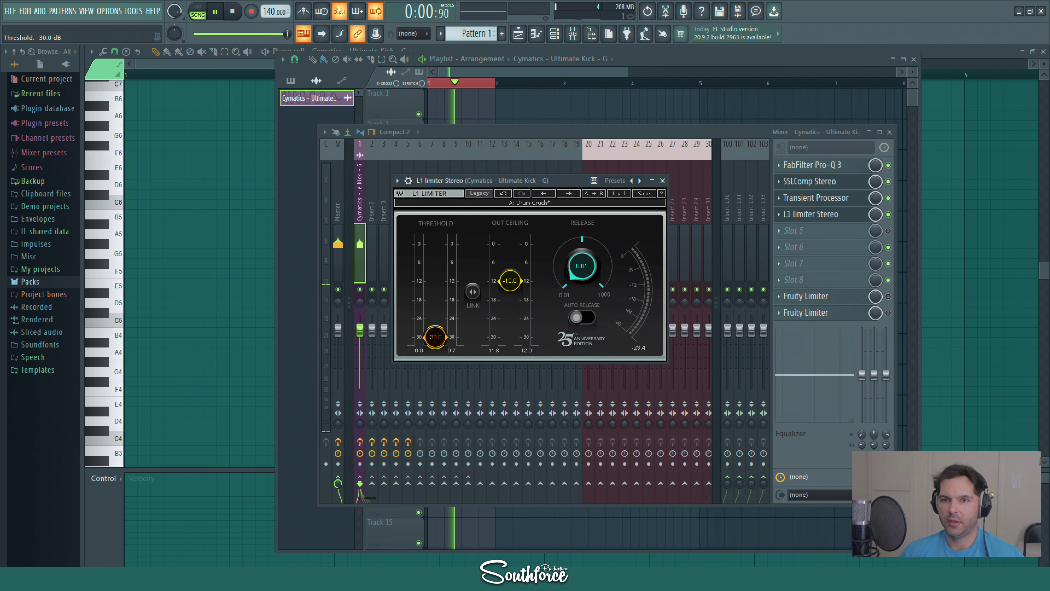
{"action": "left_click_drag", "start_coordinate": [434, 337], "coordinate": [435, 272]}
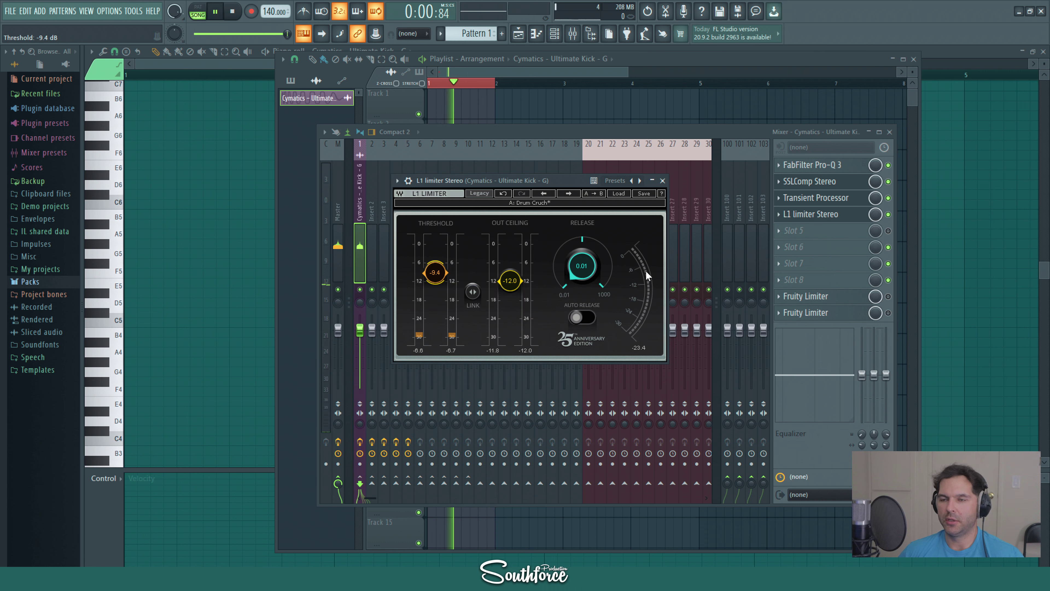
{"action": "left_click_drag", "start_coordinate": [435, 272], "coordinate": [435, 275]}
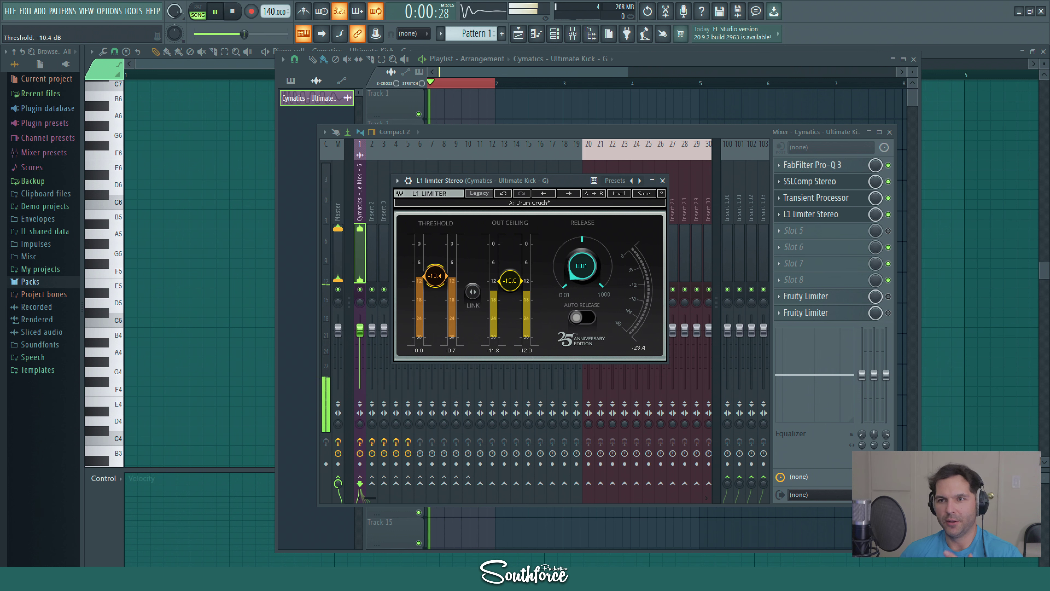
{"action": "left_click_drag", "start_coordinate": [435, 275], "coordinate": [435, 276]}
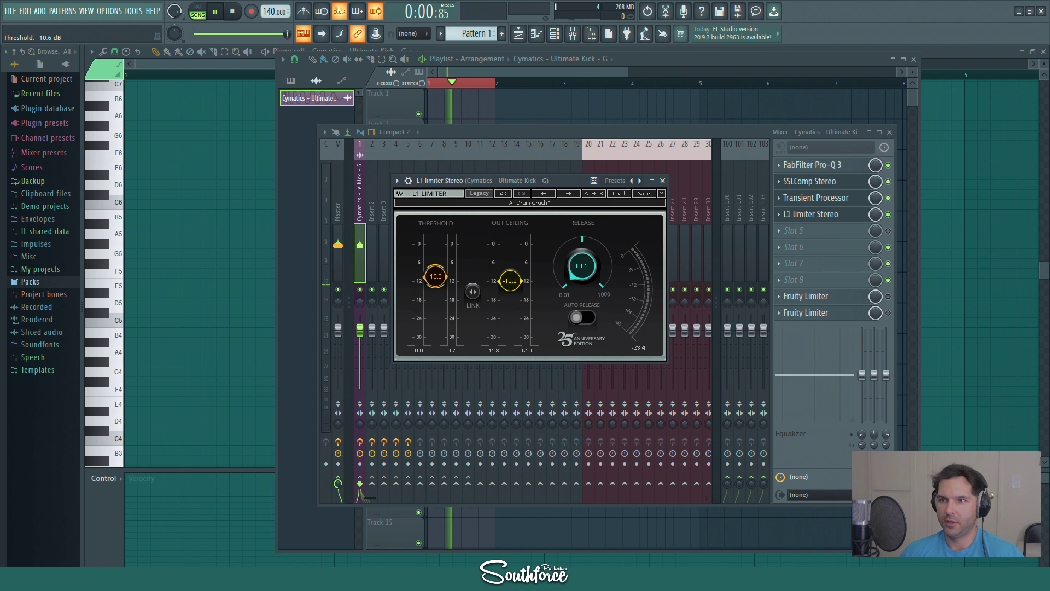
{"action": "left_click_drag", "start_coordinate": [434, 276], "coordinate": [442, 283]}
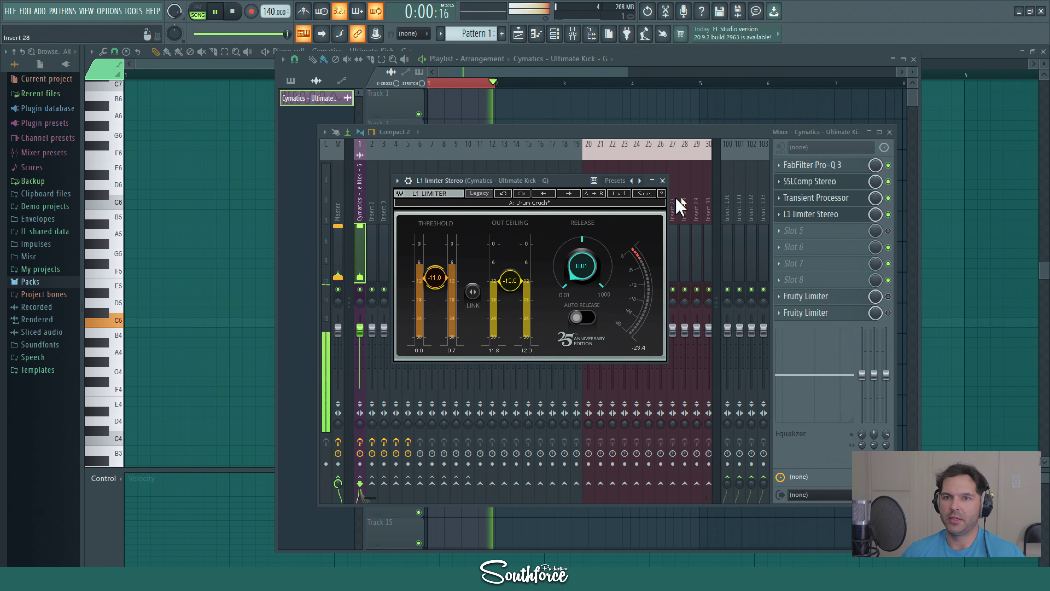
- Bypass all four kick effects: Pro-Q 3, SSLComp Stereo, Transient Processor and L1 limiter
{"action": "left_click", "coordinate": [889, 214]}
{"action": "left_click", "coordinate": [887, 197]}
{"action": "left_click", "coordinate": [888, 181]}
{"action": "left_click", "coordinate": [887, 165]}
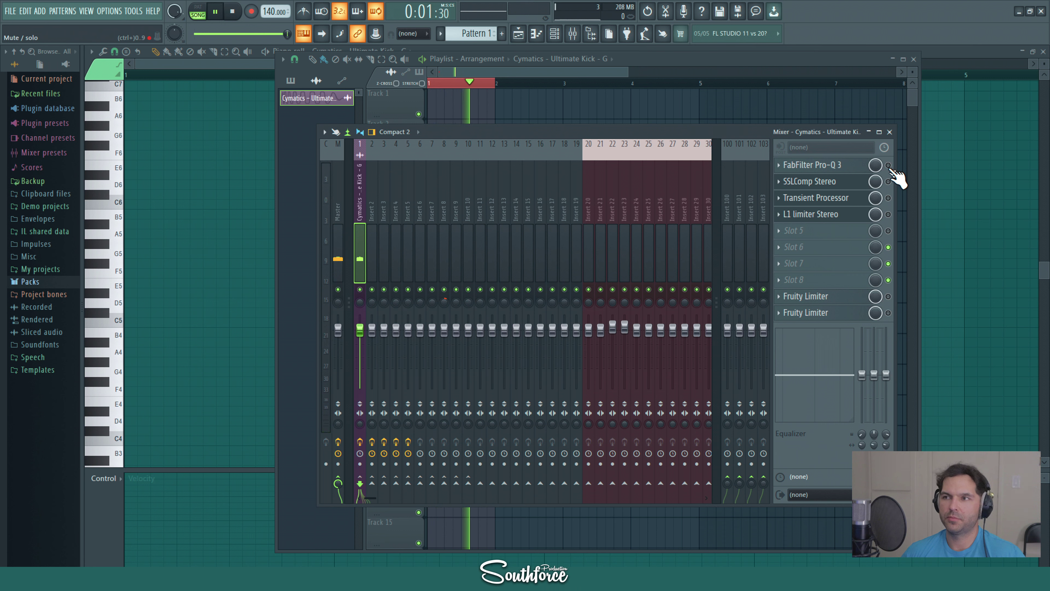
- Re-enable all four kick effects and stop playback
{"action": "left_click", "coordinate": [887, 165]}
{"action": "left_click", "coordinate": [888, 182]}
{"action": "left_click", "coordinate": [887, 198]}
{"action": "left_click", "coordinate": [888, 214]}
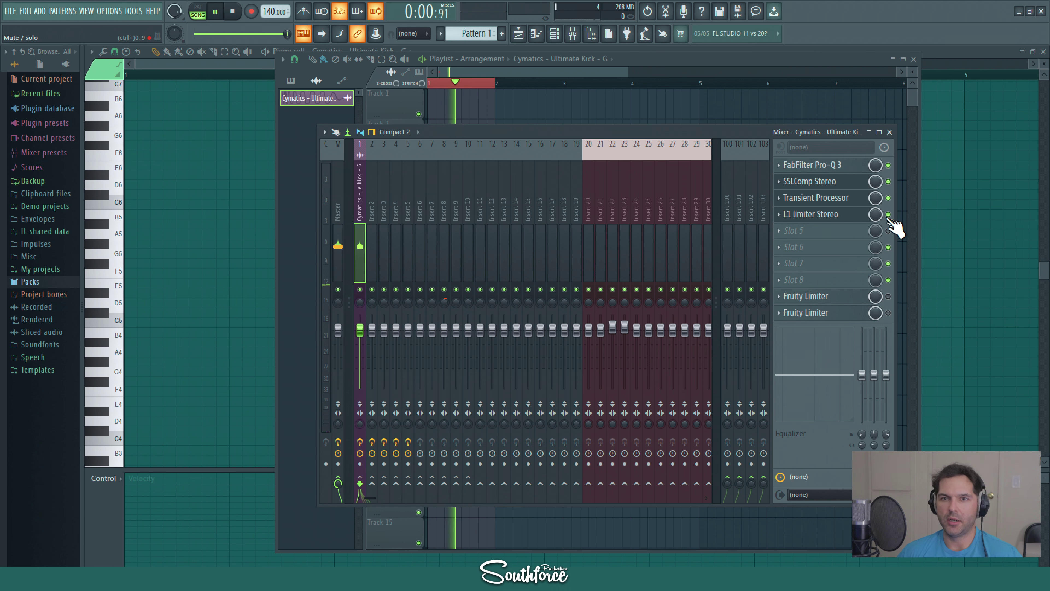
{"action": "key", "text": "space"}
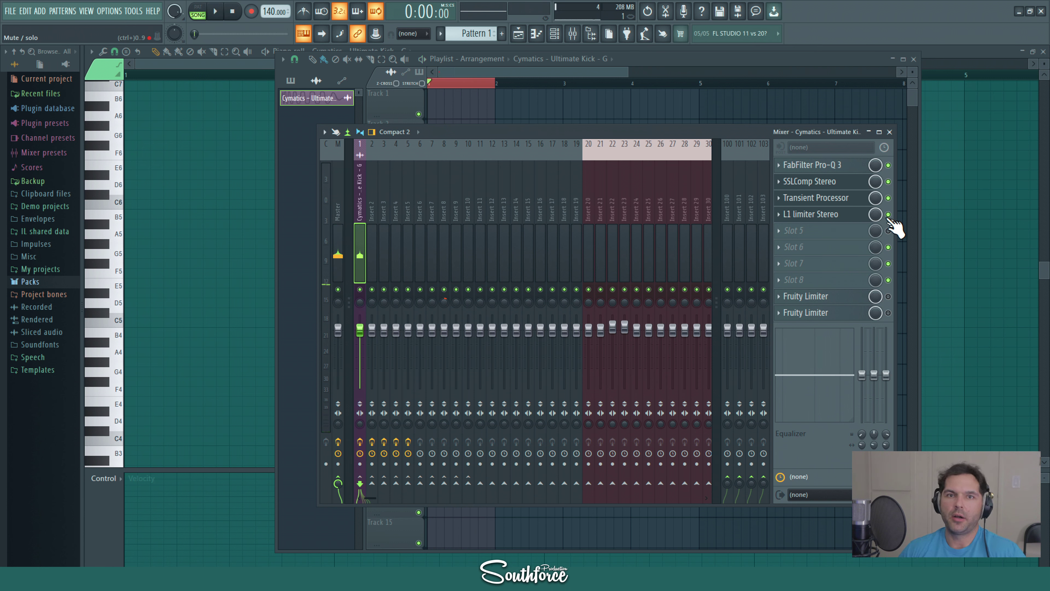